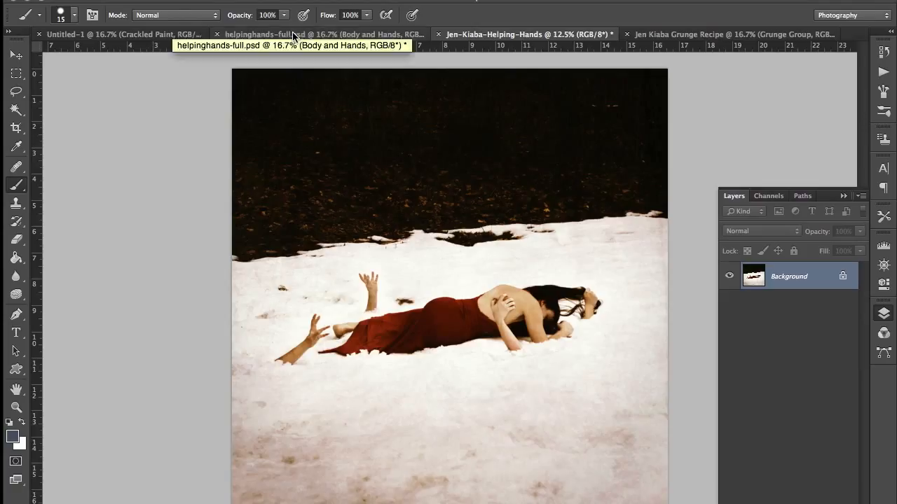
Switch to helpinghands-full.psd, expand the Body and Hands group and compare the image without and with the group
click(293, 35)
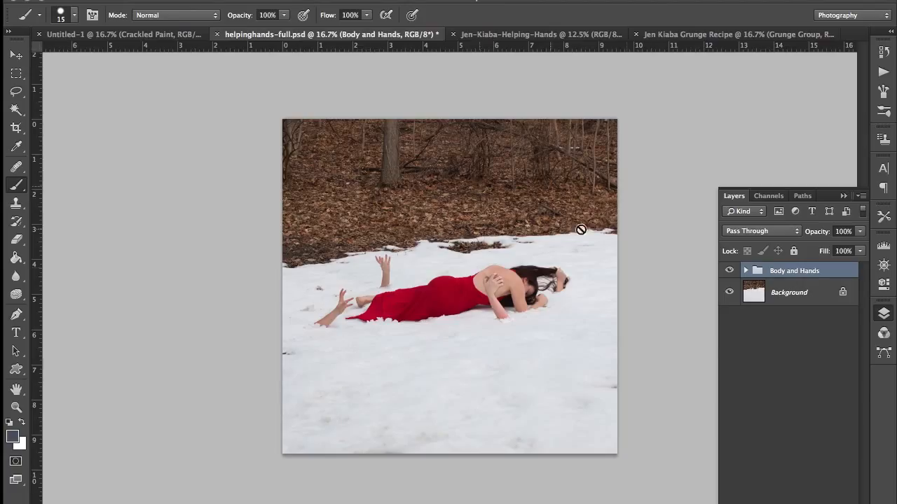
click(745, 271)
click(730, 271)
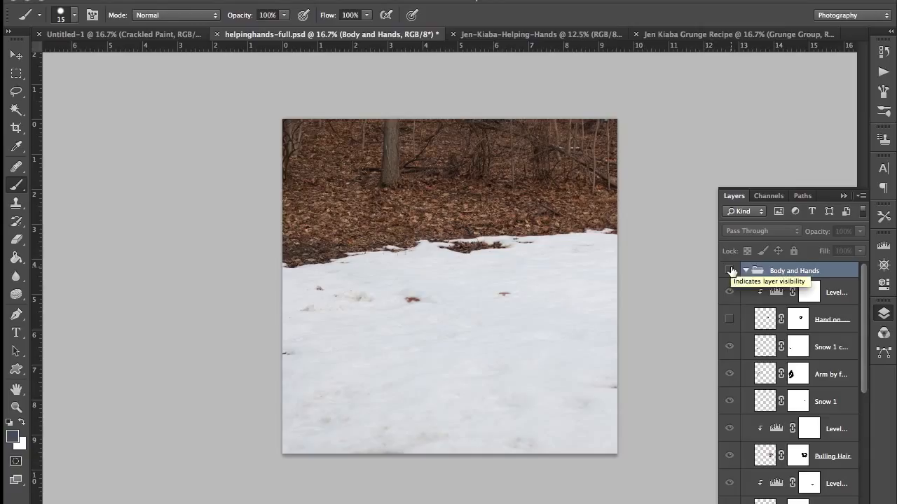
click(730, 270)
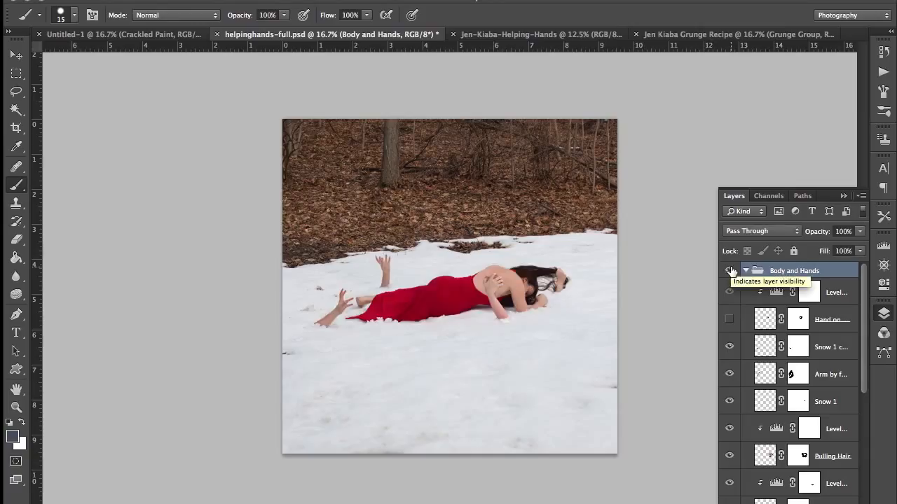
Temporarily hide the visible arm, snow, Pulling Hair and Foot layers inside the Body and Hands group
click(730, 375)
click(729, 402)
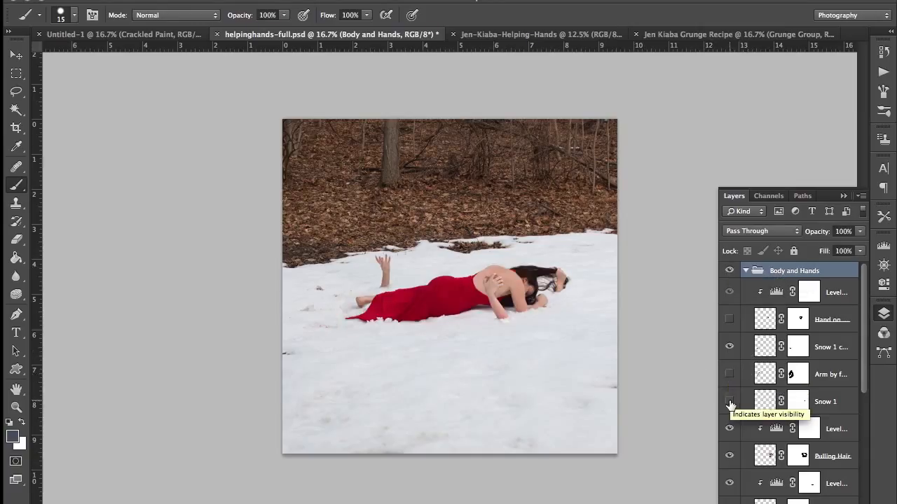
click(730, 457)
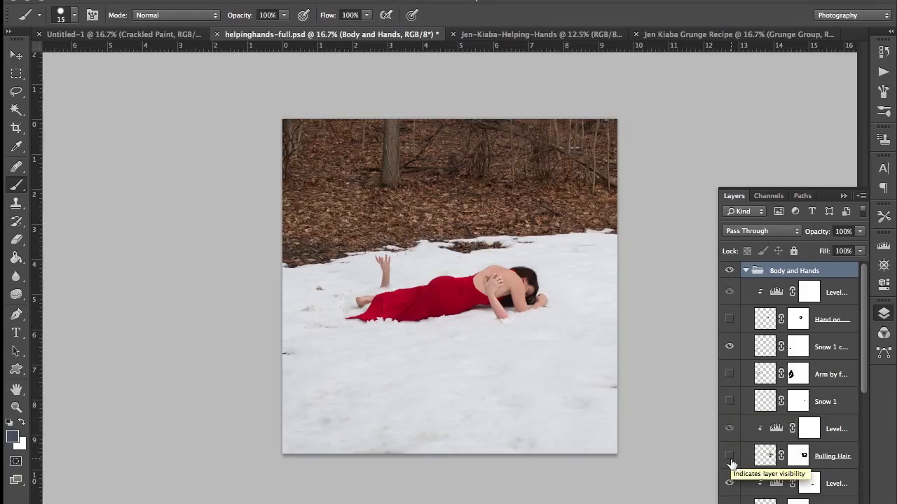
click(730, 347)
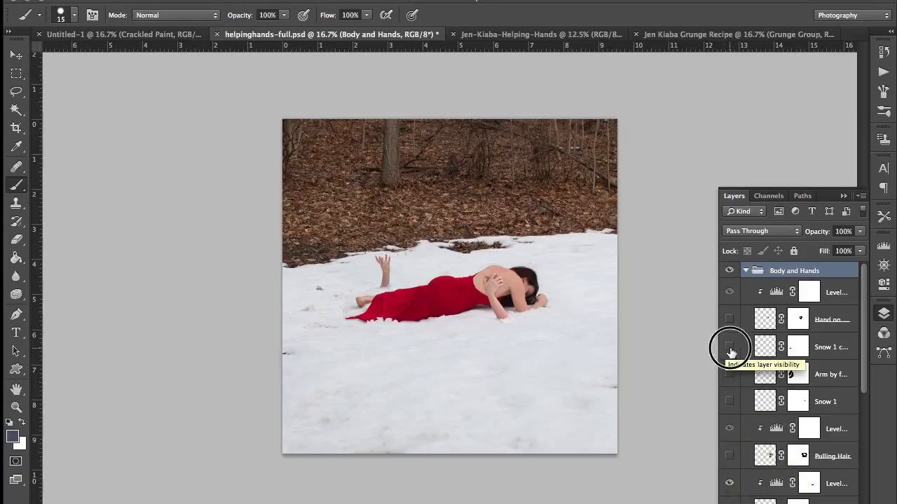
scroll(731, 352, down, 3)
click(730, 444)
click(729, 416)
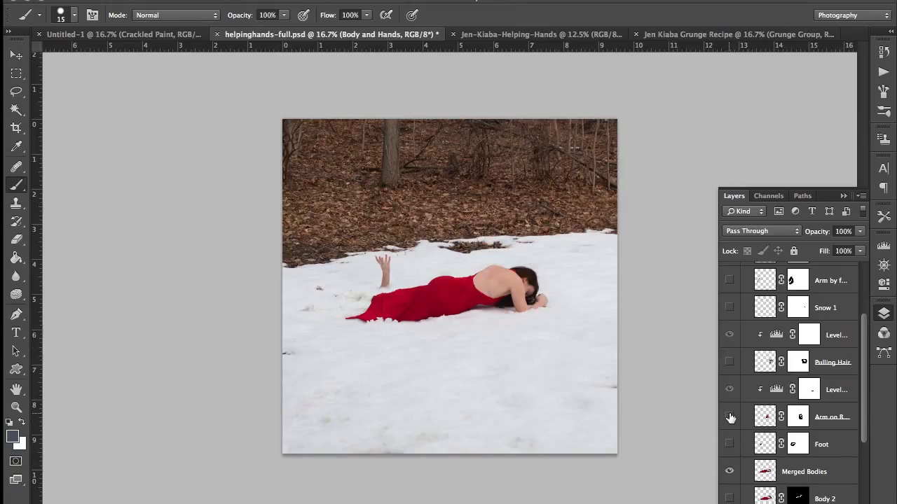
Show the hidden arm, hair, foot and snow layers again, preview the unused hand layer, and collapse the Body and Hands group
click(729, 444)
click(730, 417)
click(730, 362)
drag(731, 362, 728, 284)
scroll(728, 286, up, 4)
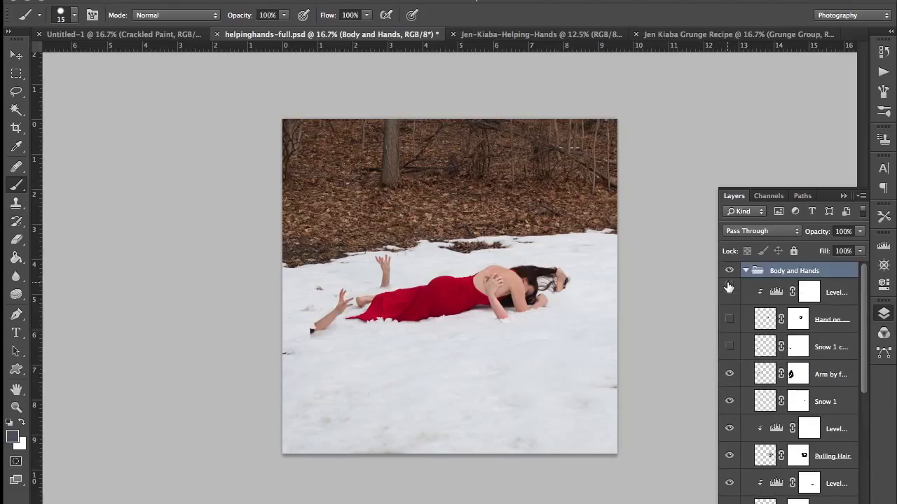
click(729, 348)
click(729, 319)
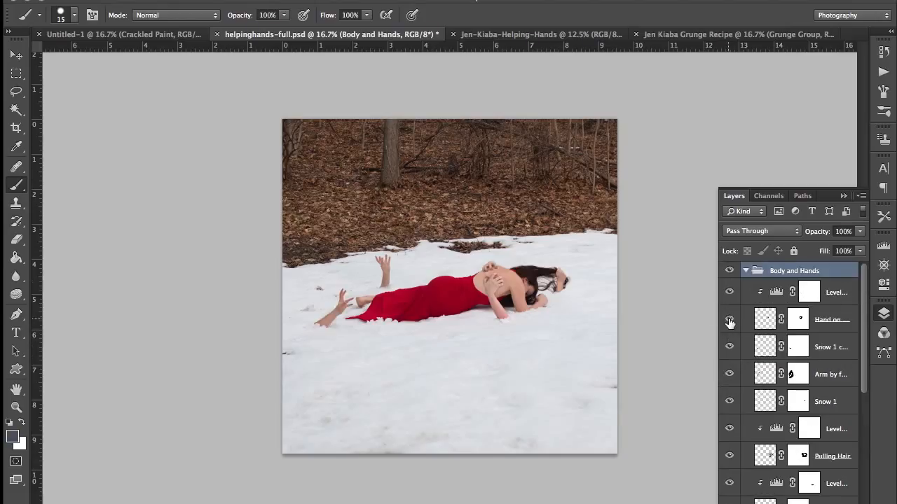
click(730, 320)
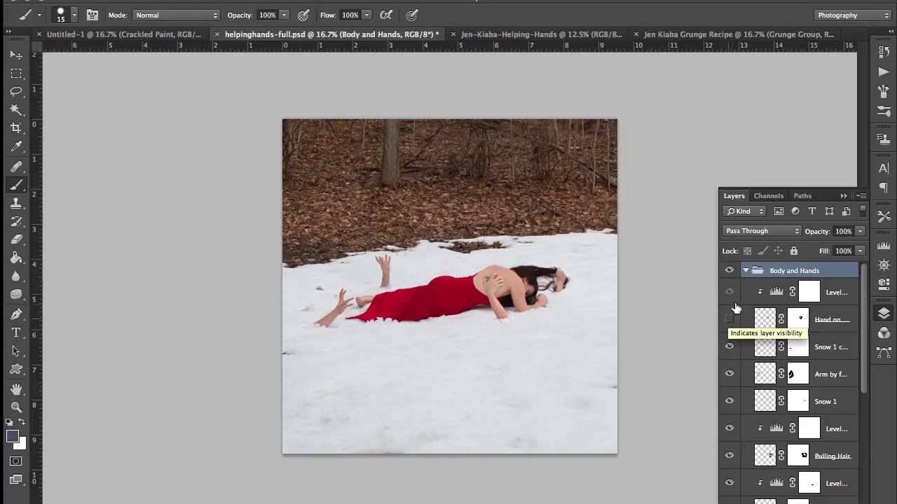
click(746, 271)
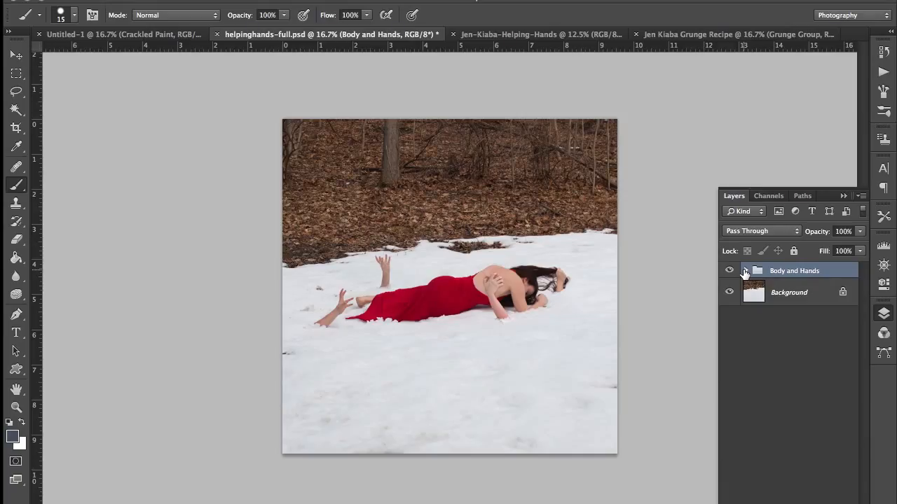
Switch to the Grunge Recipe document, expand the Grunge Group and hide all the layers inside it
click(697, 35)
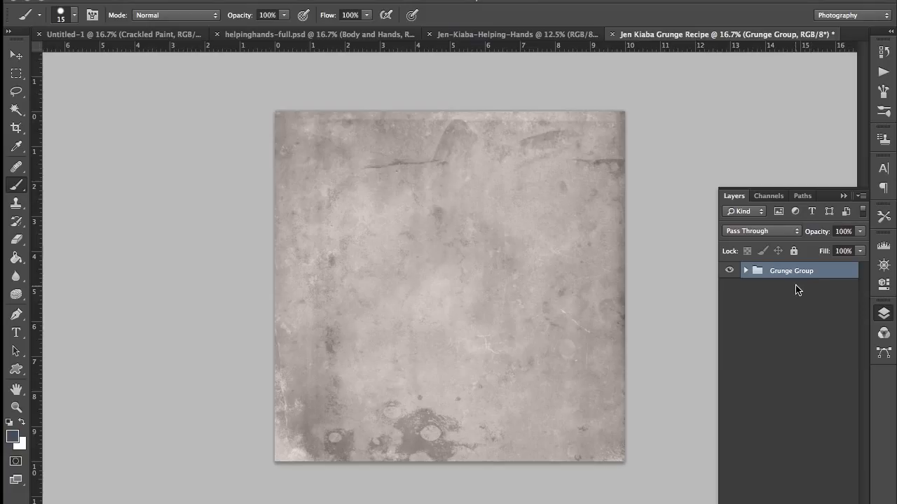
click(746, 271)
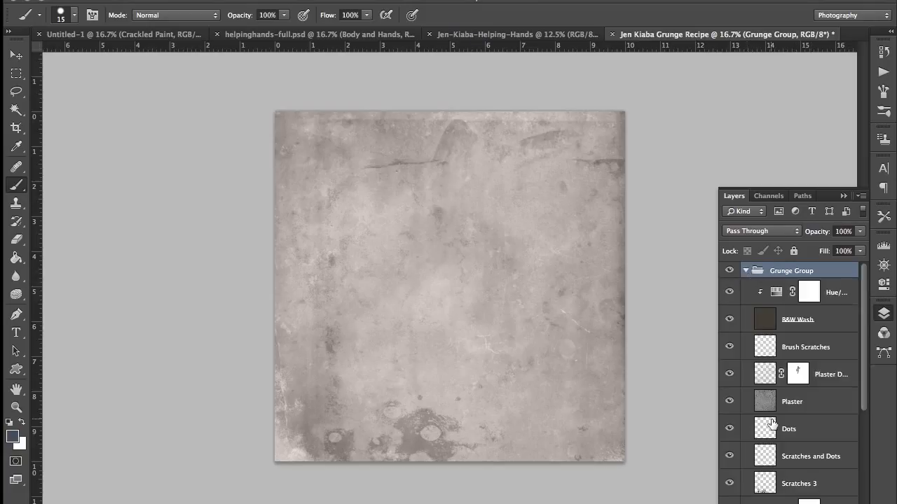
scroll(771, 423, down, 5)
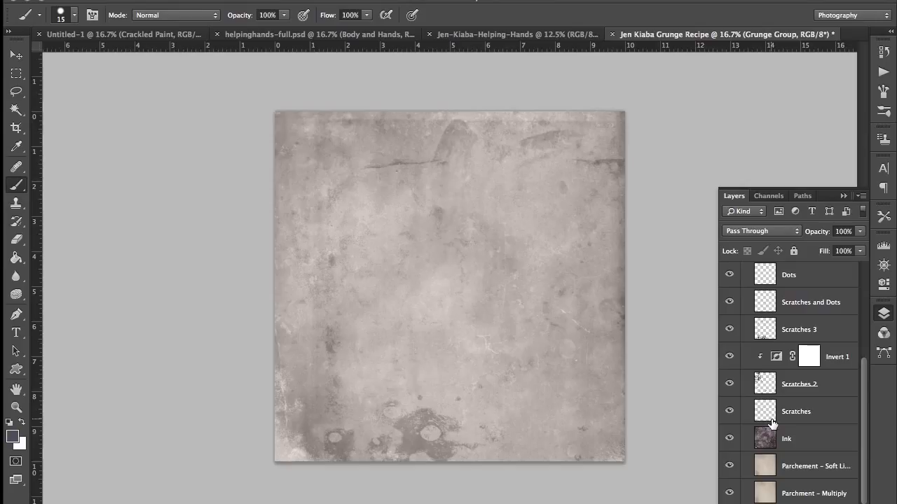
scroll(772, 423, up, 5)
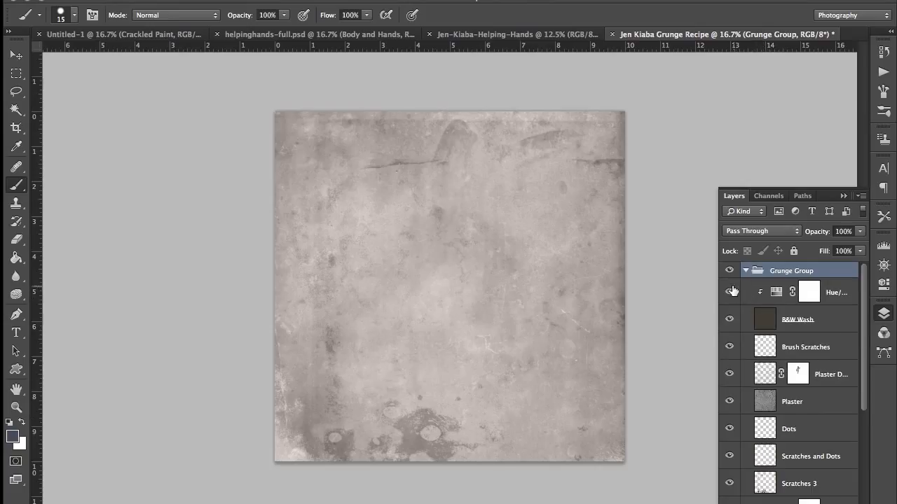
drag(730, 291, 730, 495)
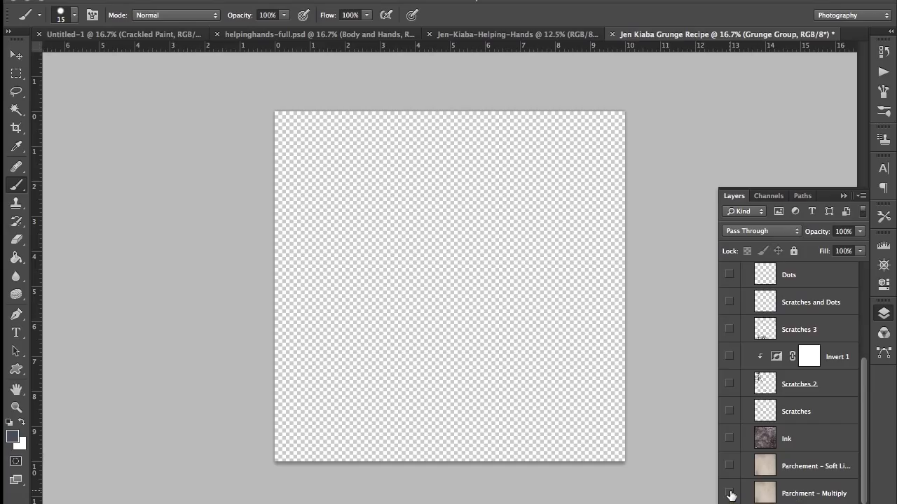
Show the Parchment - Multiply and Parchement - Soft Light layers and check each one's blend mode and opacity
click(729, 494)
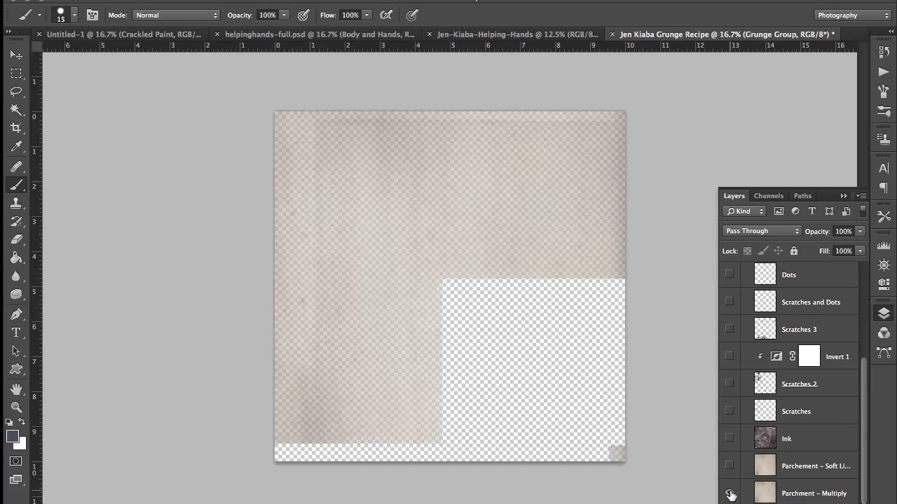
click(730, 467)
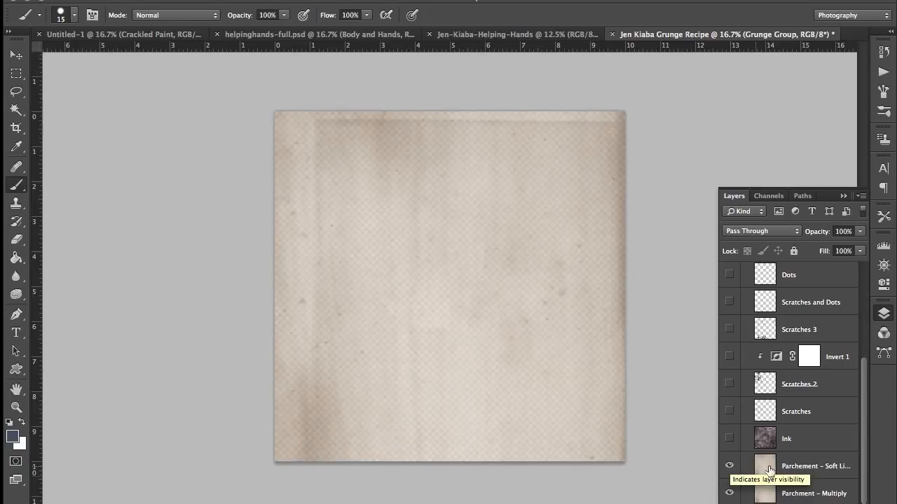
click(809, 494)
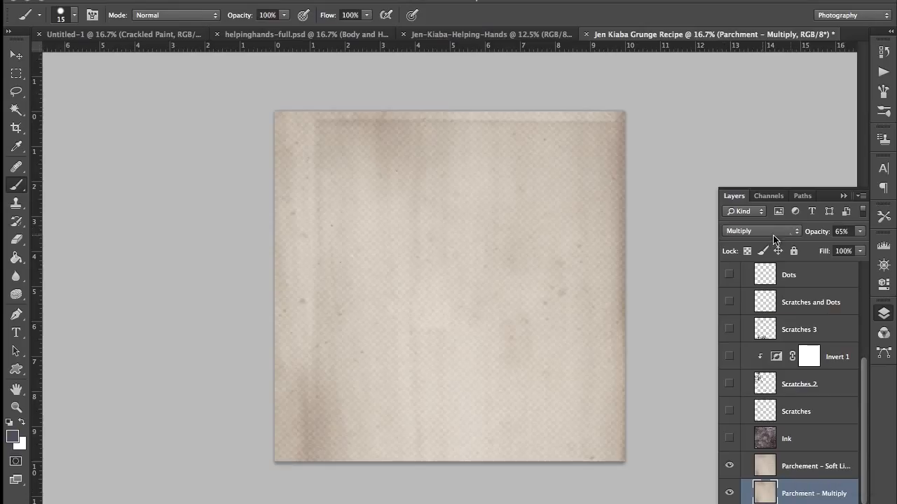
click(812, 468)
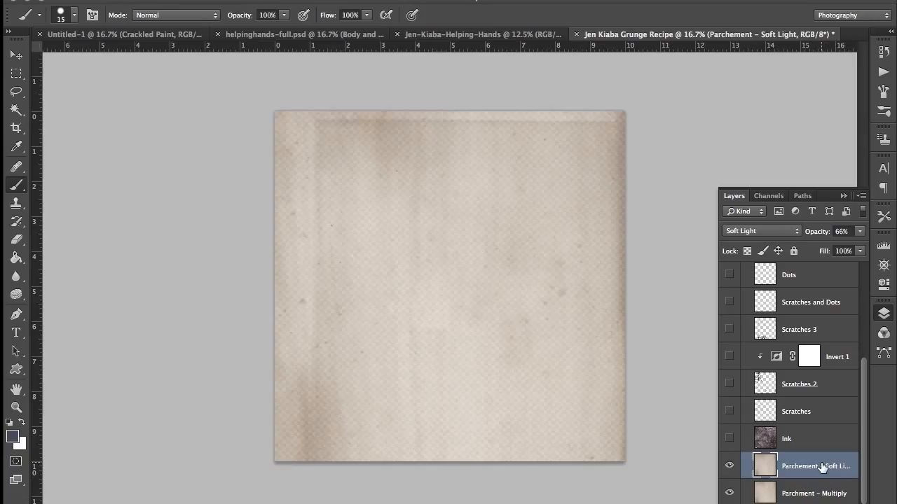
Show the Ink layer and set it to Normal blend mode at 100% opacity
click(729, 439)
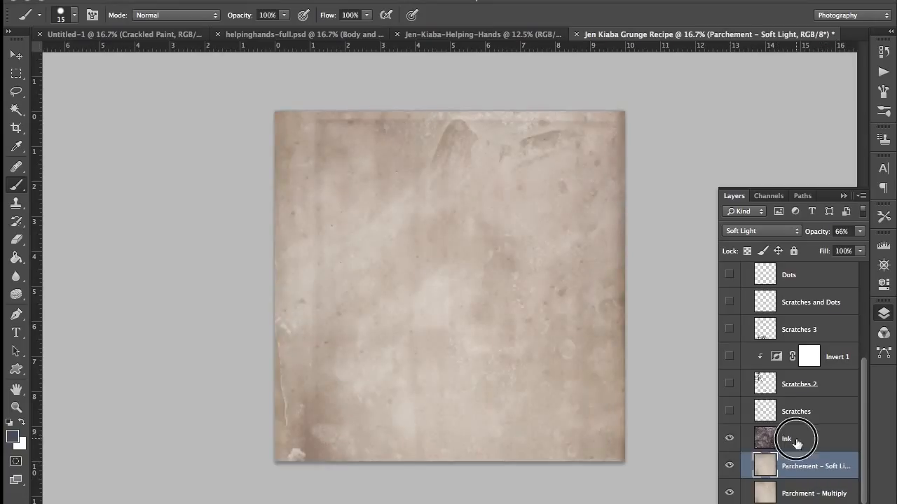
click(796, 442)
click(794, 232)
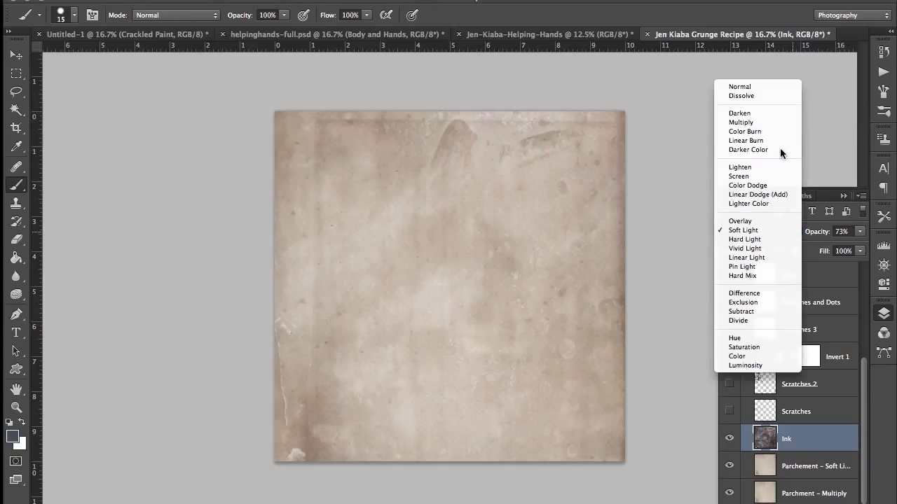
key(Escape)
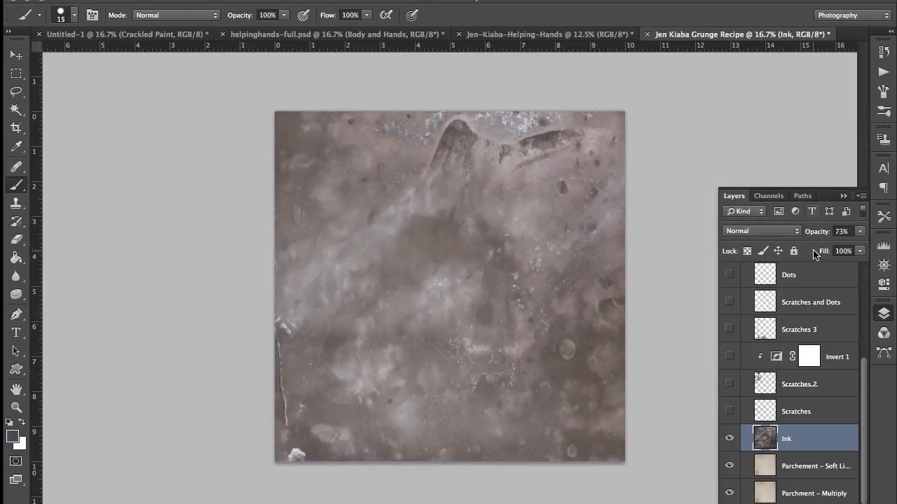
click(859, 231)
drag(842, 253, 880, 245)
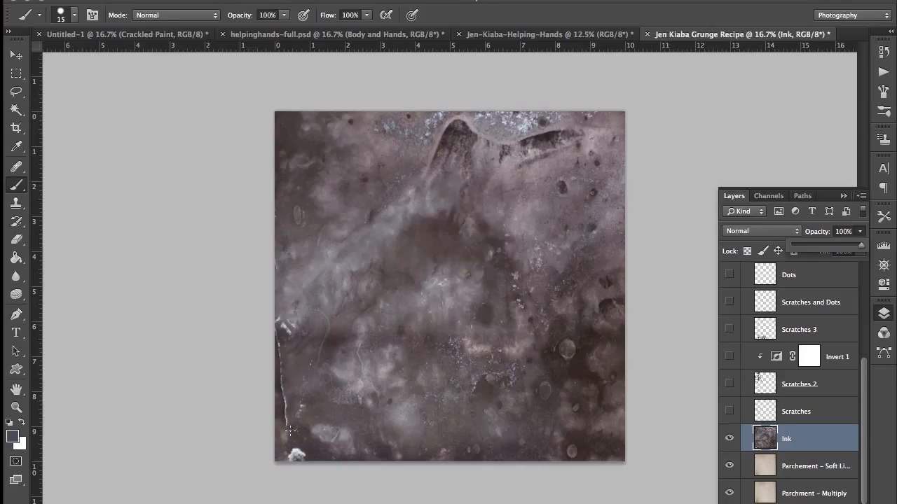
Set the Ink layer's opacity to 70% and its blend mode to Multiply
click(843, 247)
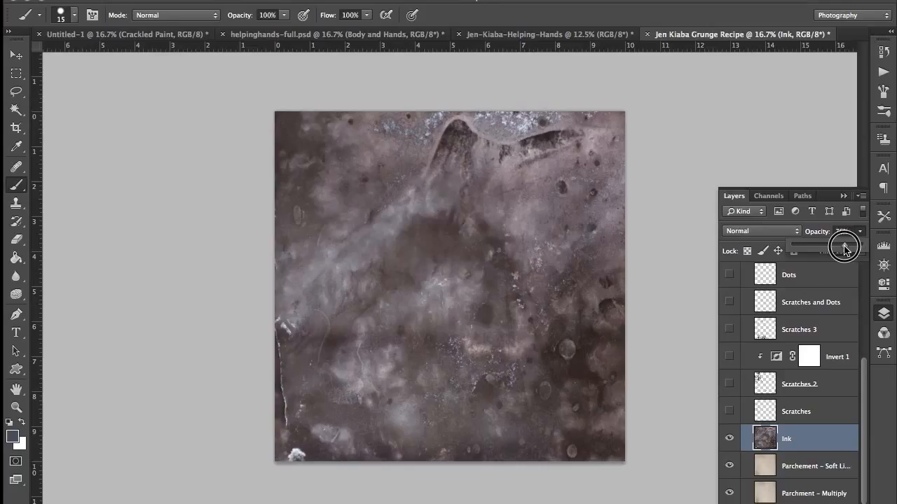
click(791, 230)
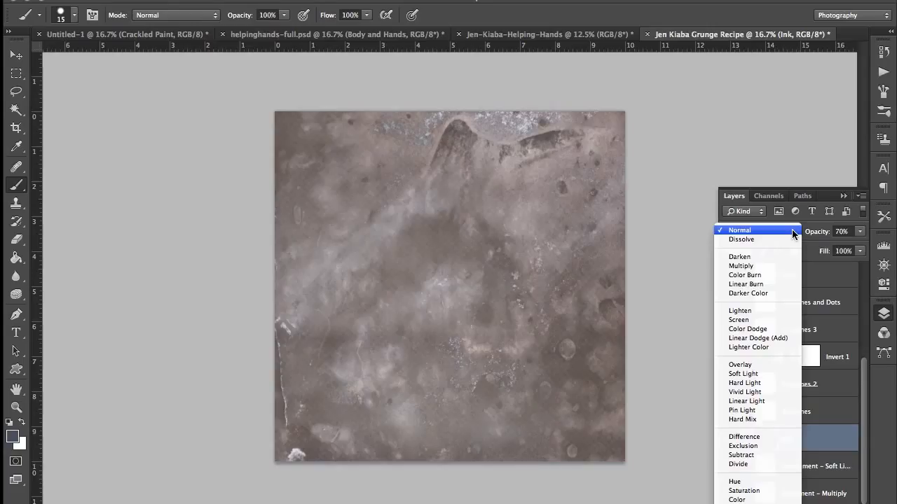
click(771, 266)
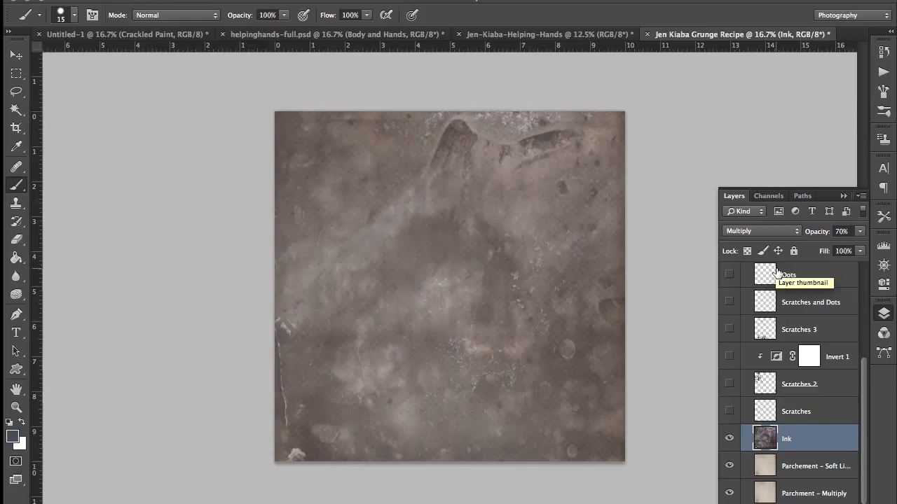
Show the Scratches, Scratches 2, Invert 1 and Scratches 3 layers, comparing the texture with and without Invert 1
click(732, 412)
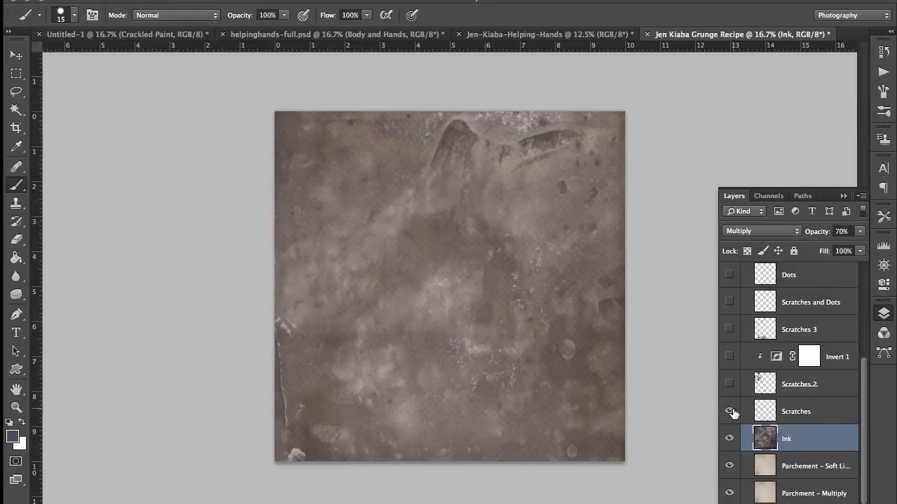
click(730, 384)
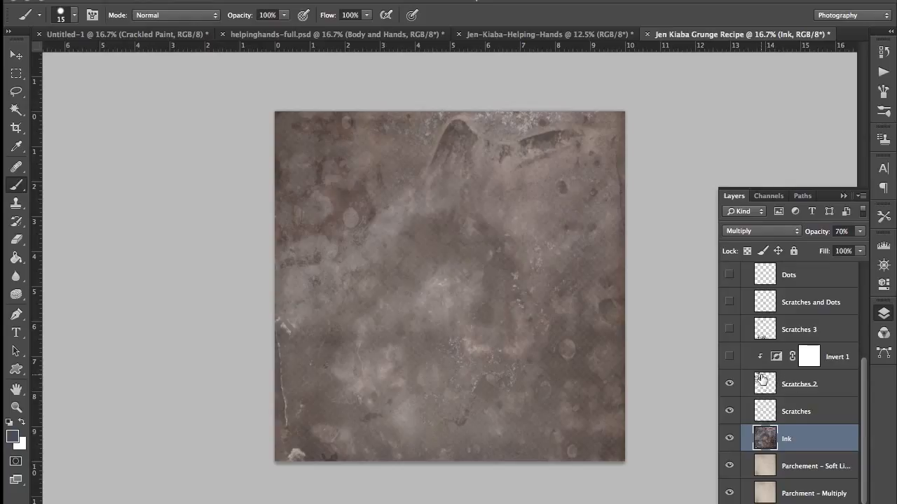
click(730, 357)
click(730, 357)
click(729, 357)
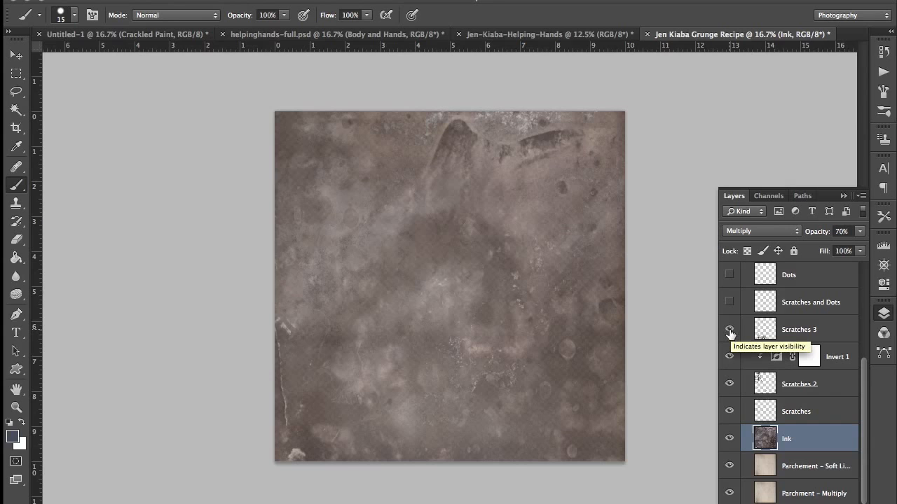
click(729, 330)
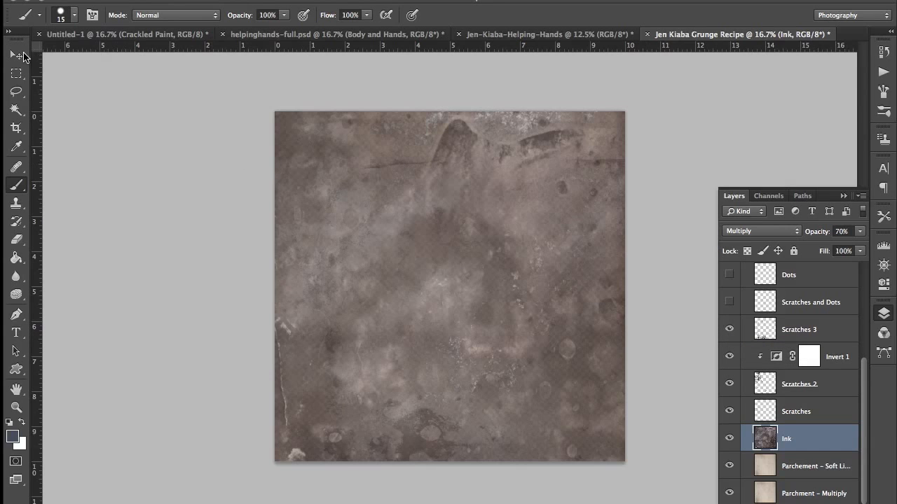
Move the Scratches 3 texture up and to the left on the canvas, keeping the Ink layer in its original position
key(v)
drag(428, 418, 387, 389)
key(super+z)
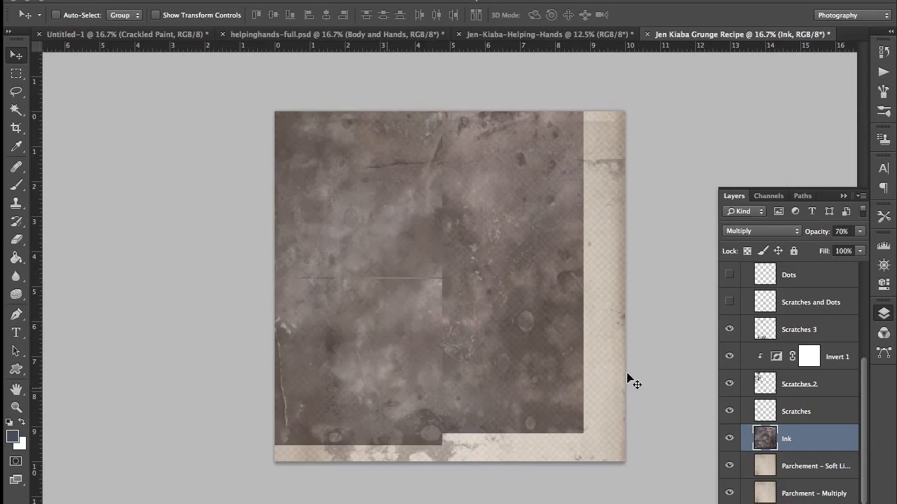
click(792, 328)
drag(414, 406, 360, 367)
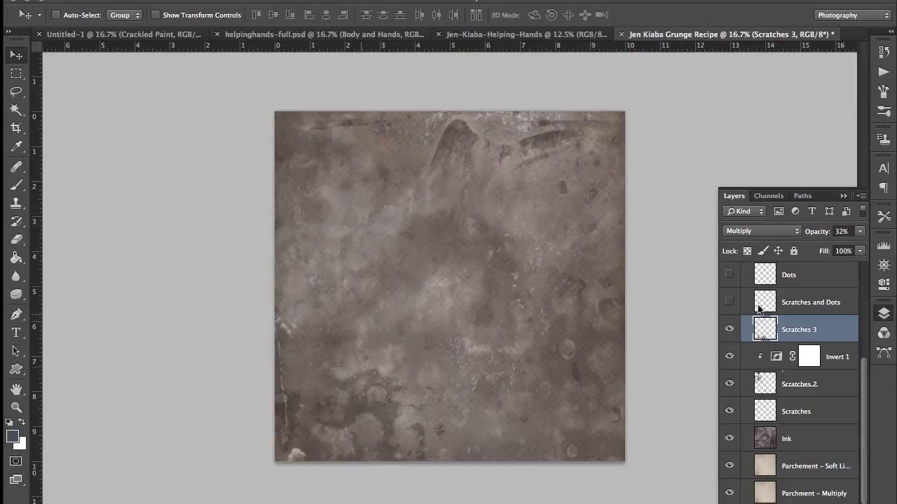
Show the Scratches and Dots layer and the Dots layer, and inspect their texture detail up close
click(729, 302)
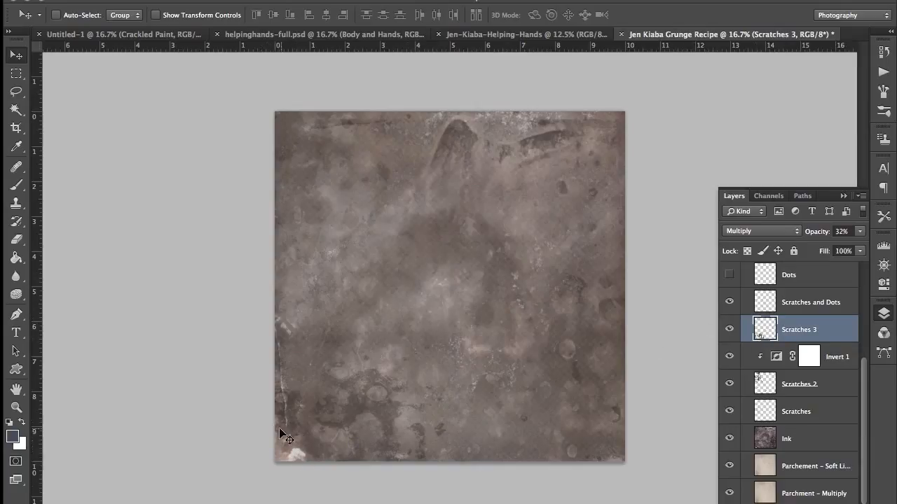
click(729, 275)
key(ctrl+plus)
key(ctrl+plus)
key(ctrl+plus)
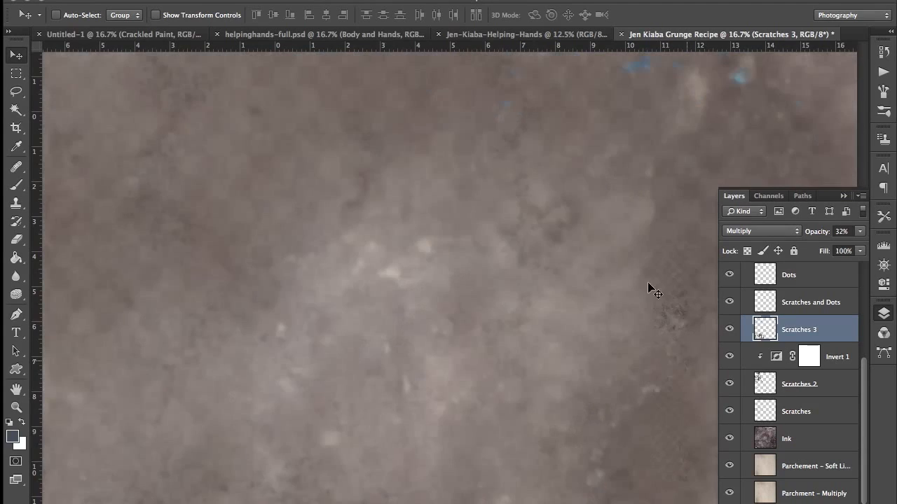
Examine the texture's upper area with its blue dot marks at 100% size and select the Dots layer
key(ctrl+1)
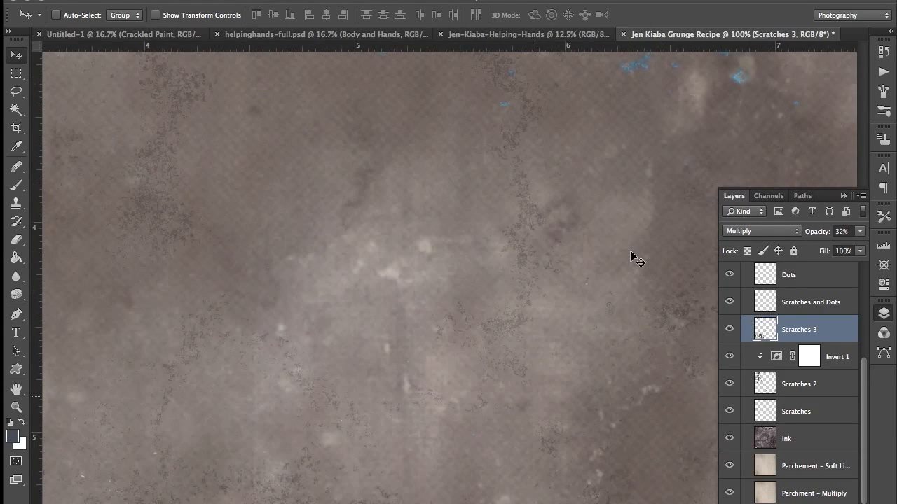
scroll(634, 260, up, 5)
scroll(634, 259, right, 3)
scroll(785, 280, up, 3)
scroll(492, 244, up, 2)
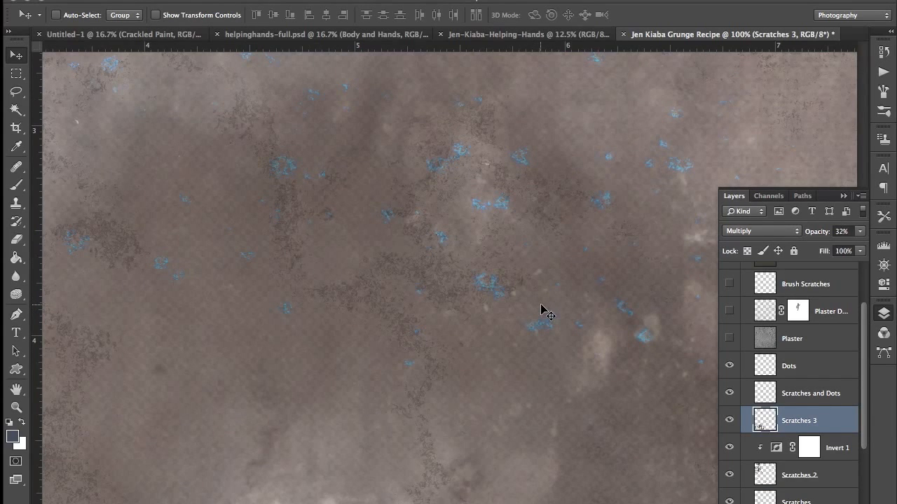
click(808, 370)
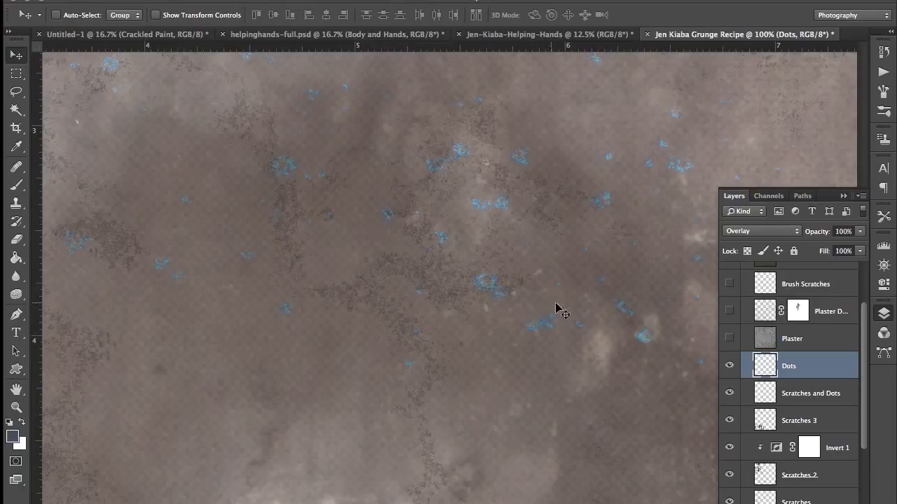
Show the Plaster layer, the masked plaster layer above it and Brush Scratches, comparing the whole texture with and without Brush Scratches
click(729, 340)
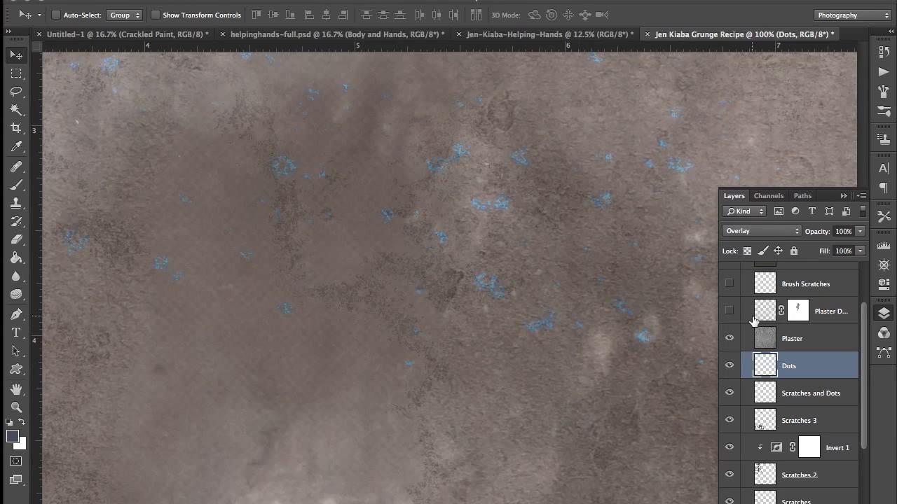
click(729, 286)
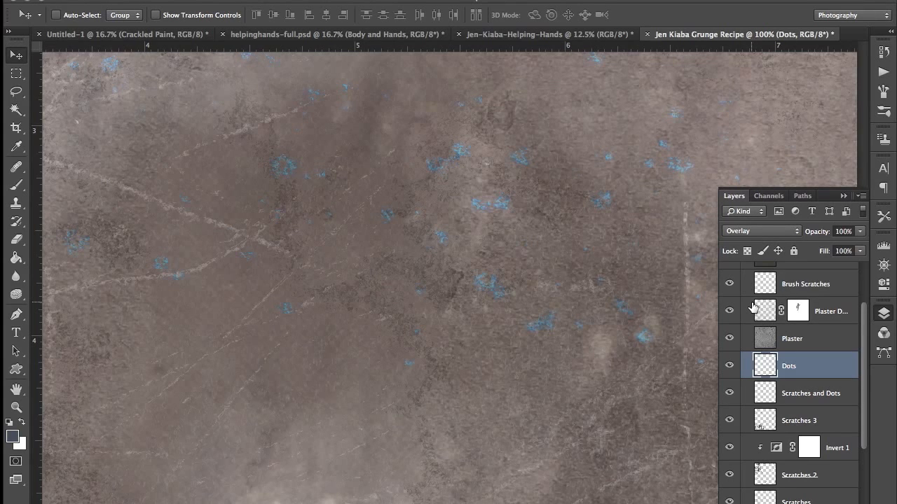
key(ctrl+0)
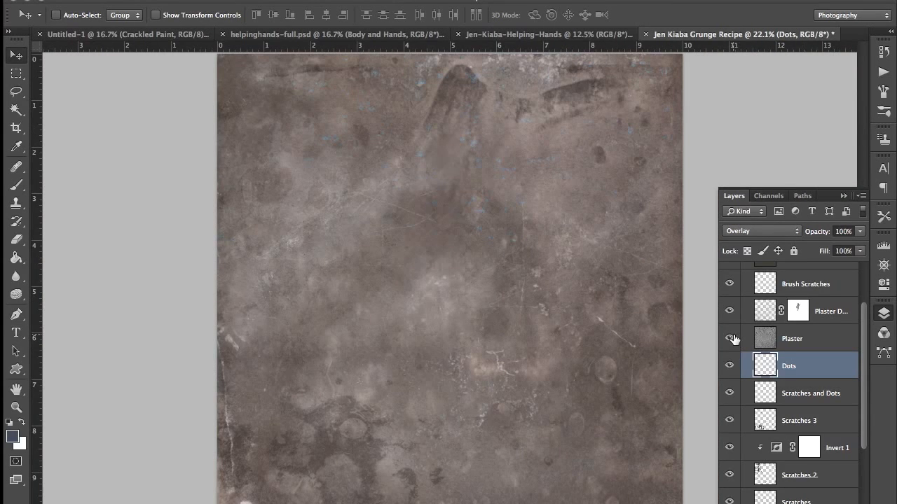
click(729, 284)
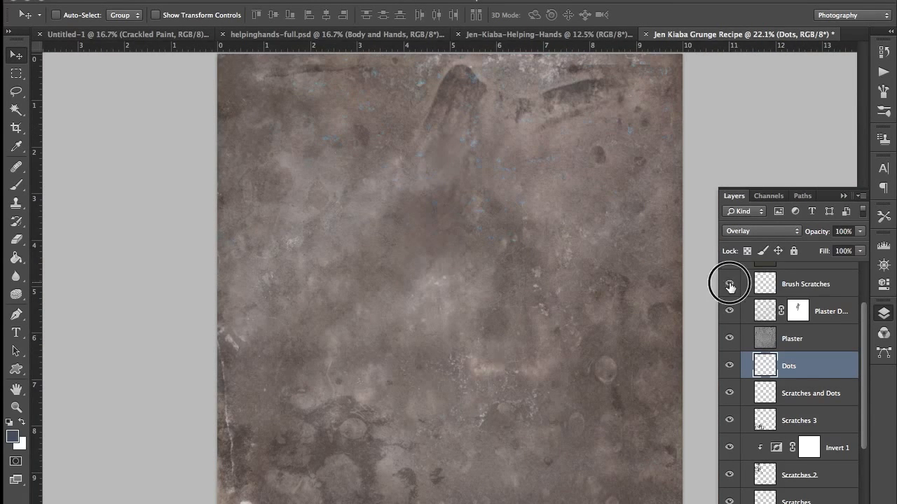
click(730, 284)
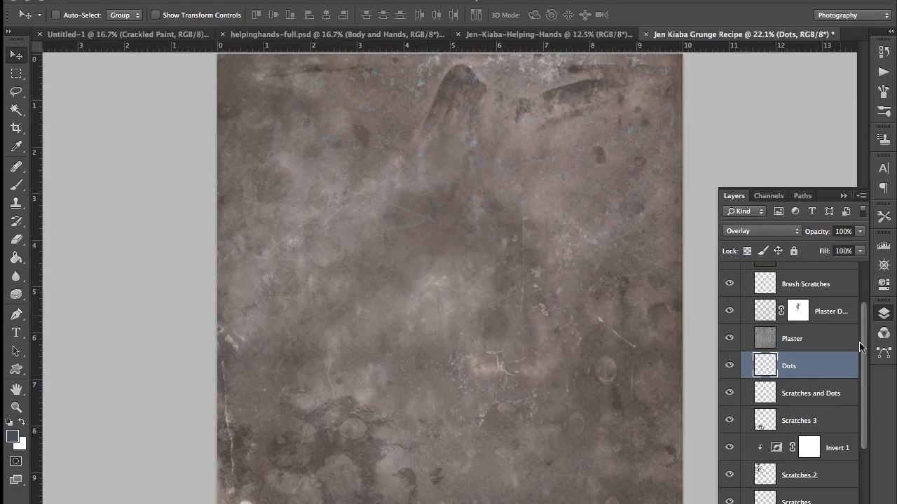
Show the B&W Wash layer and the Hue/Saturation adjustment clipped to it
scroll(840, 321, up, 2)
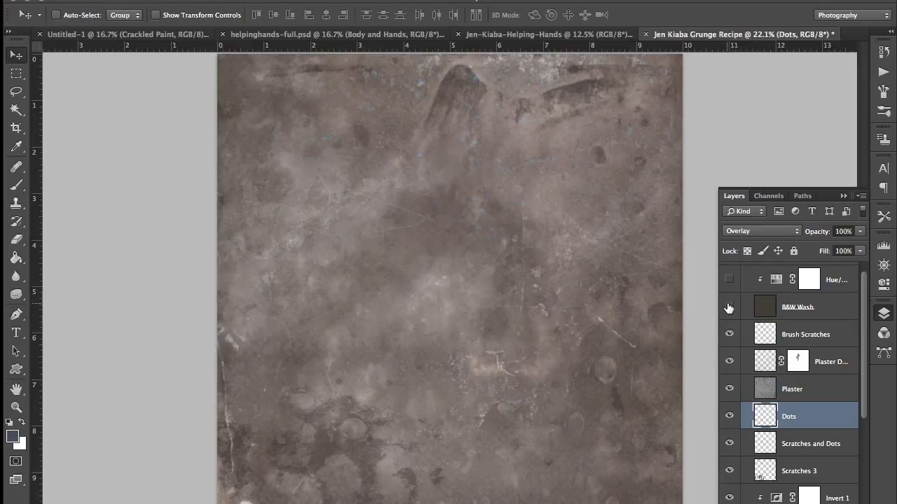
click(771, 312)
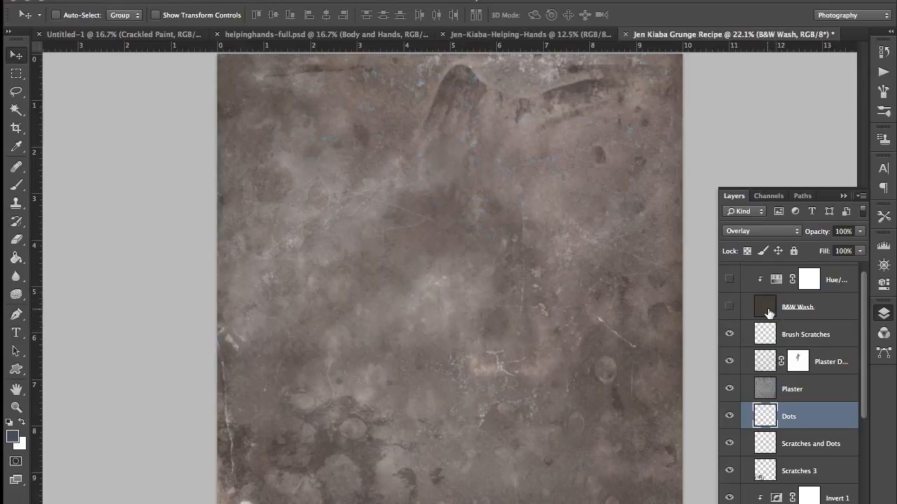
click(729, 306)
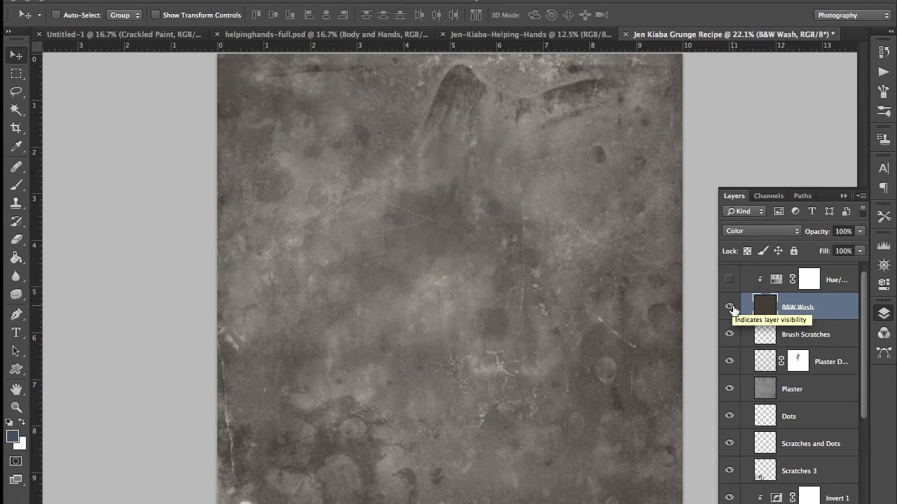
click(729, 280)
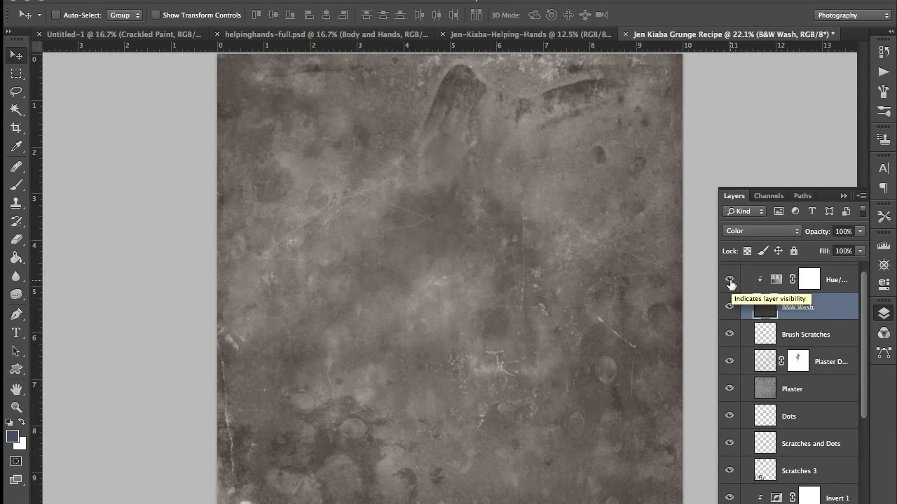
Set the hue of the Hue/Saturation adjustment above B&W Wash to -102
double_click(775, 280)
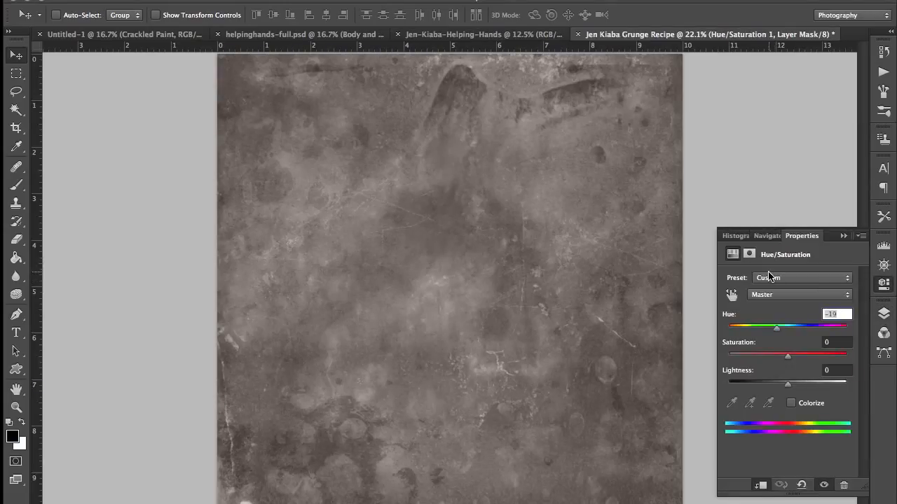
drag(777, 329, 747, 331)
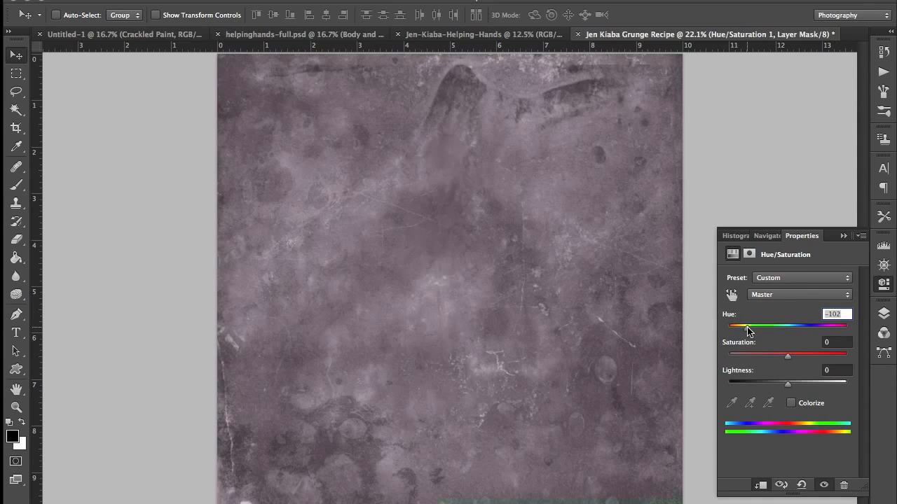
click(885, 314)
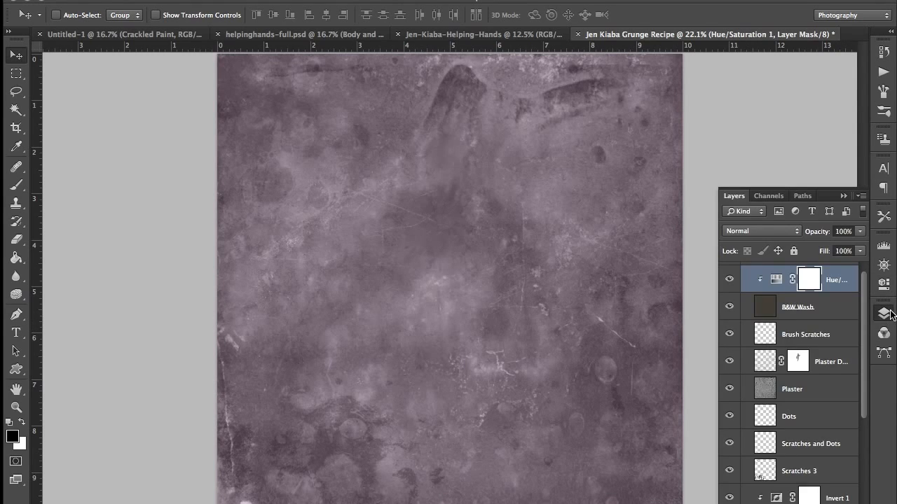
Delete all layers from the Hue/Saturation adjustment down to Scratches and Dots, leaving Scratches 3 as the group's uppermost layer
scroll(828, 346, up, 1)
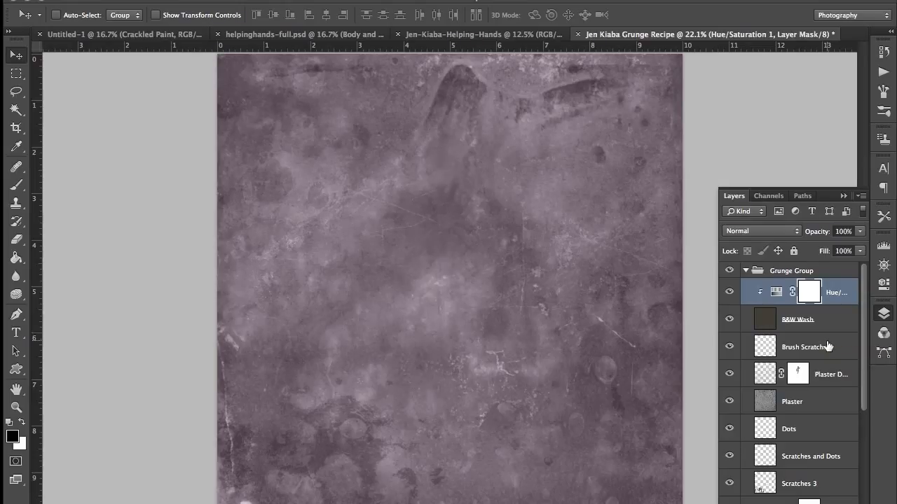
scroll(820, 352, down, 4)
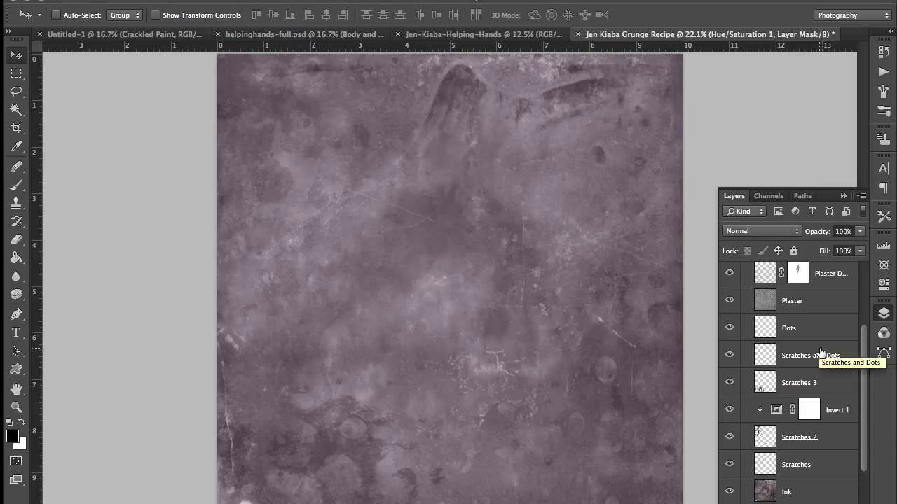
scroll(820, 352, up, 3)
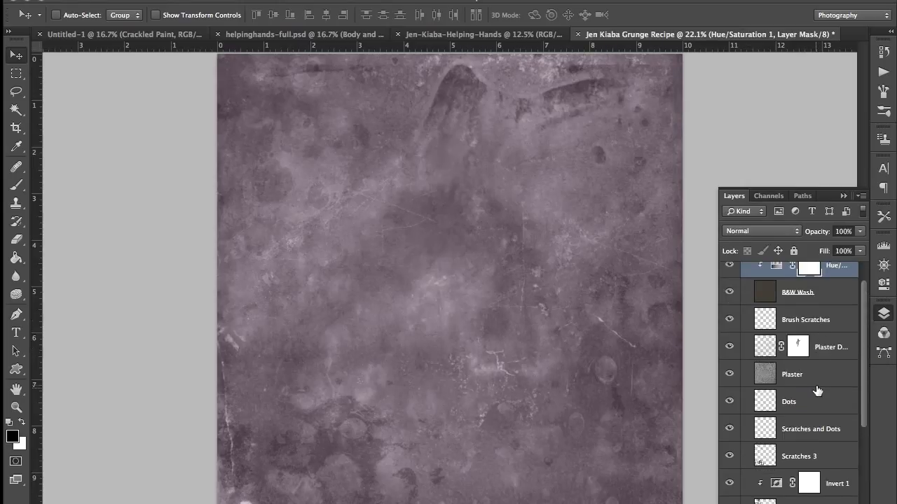
shift+click(810, 429)
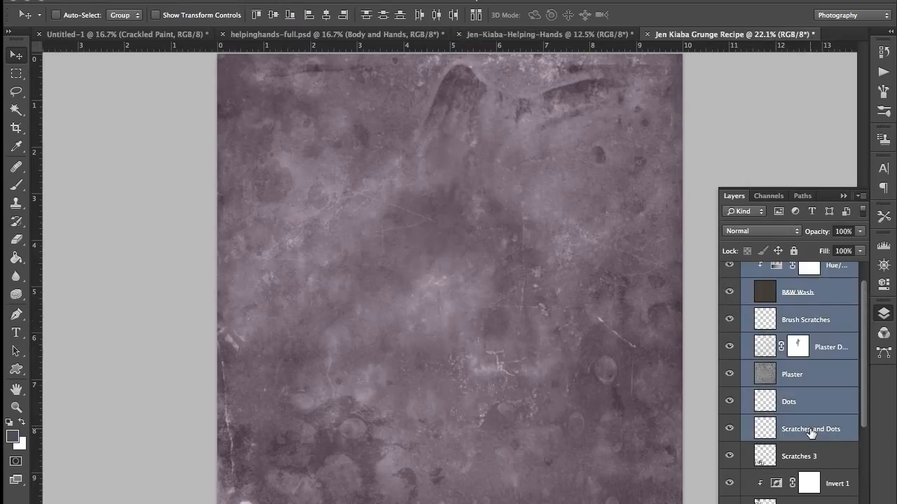
drag(809, 428, 849, 499)
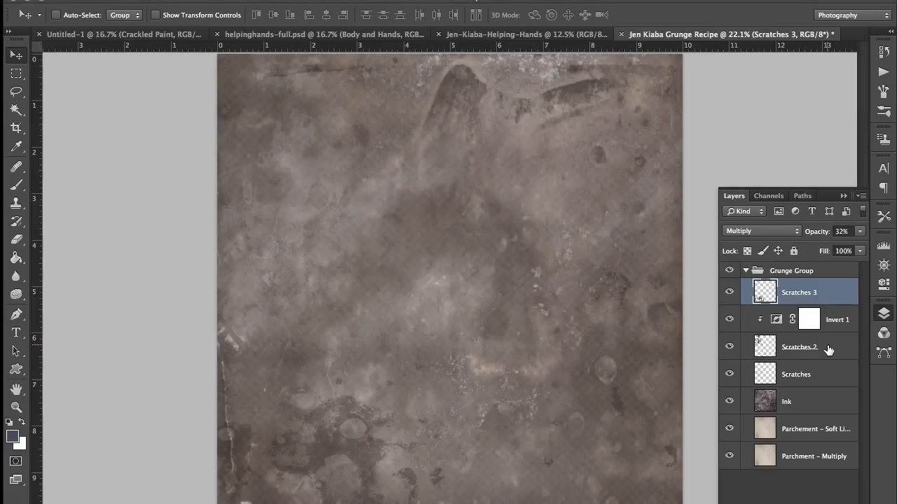
Copy the collapsed Grunge Group into helpinghands-full.psd and position it to cover the entire photo
click(747, 271)
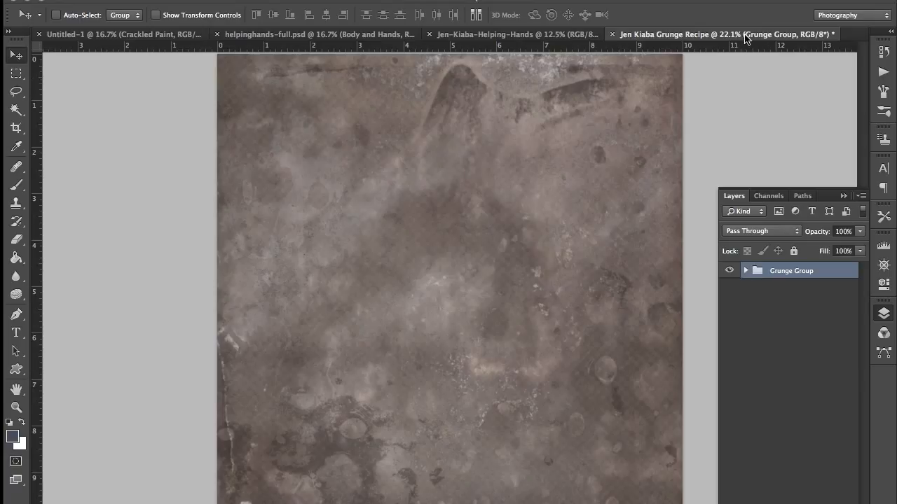
click(662, 36)
drag(662, 35, 622, 68)
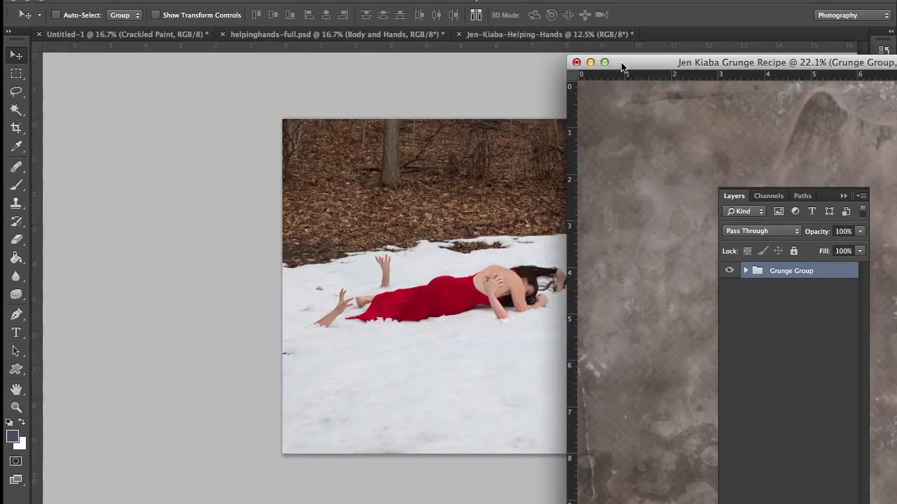
click(657, 229)
drag(658, 231, 456, 260)
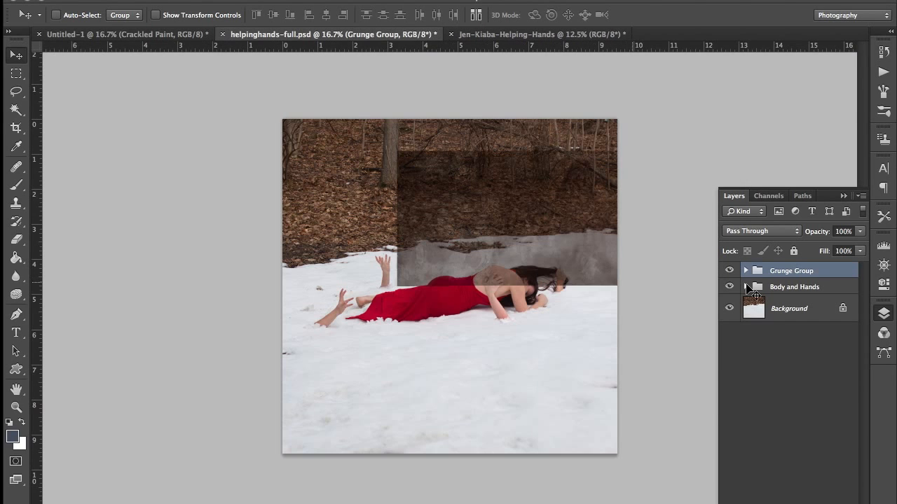
drag(531, 307, 400, 270)
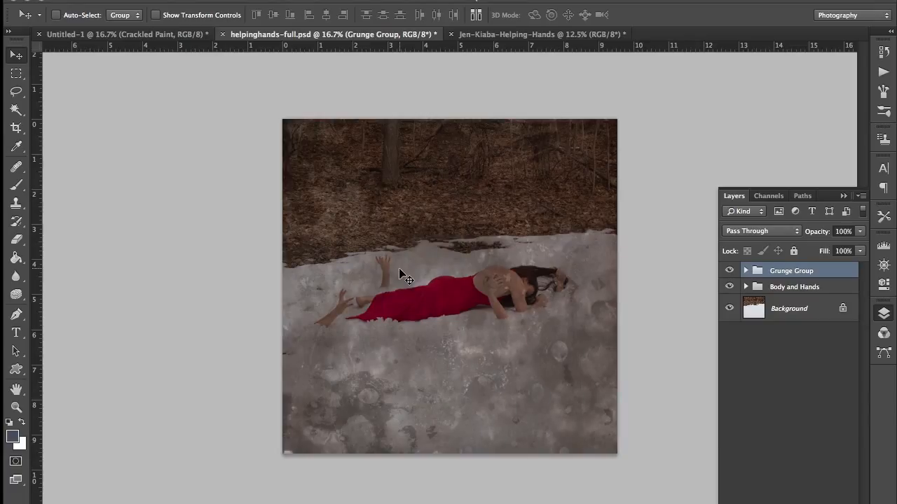
Change the blend mode of the Ink layer inside the Grunge Group to Soft Light
click(745, 270)
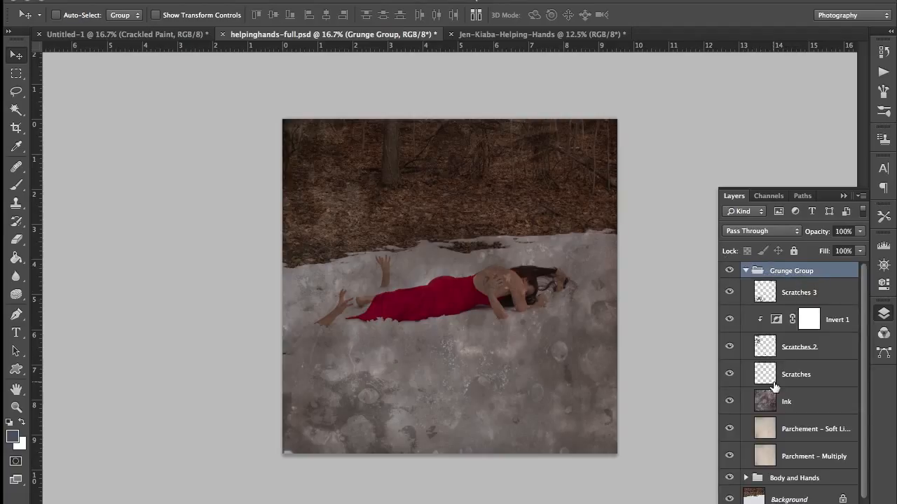
click(778, 410)
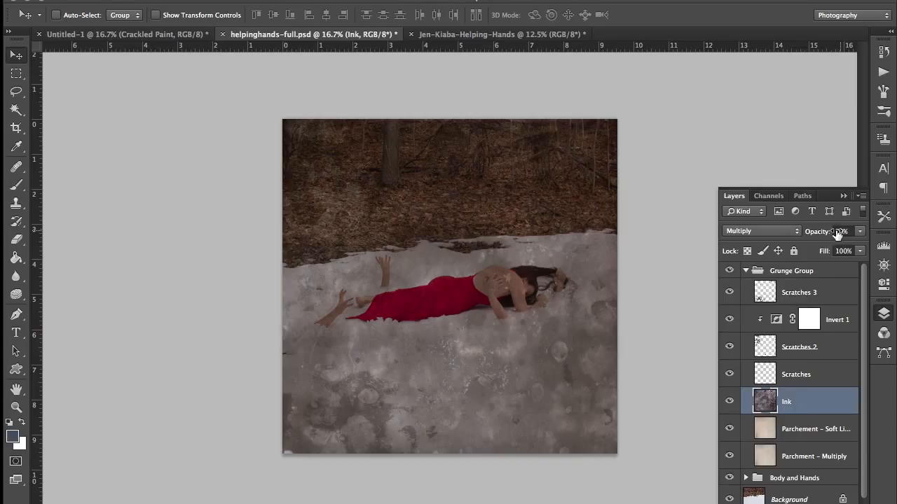
click(798, 233)
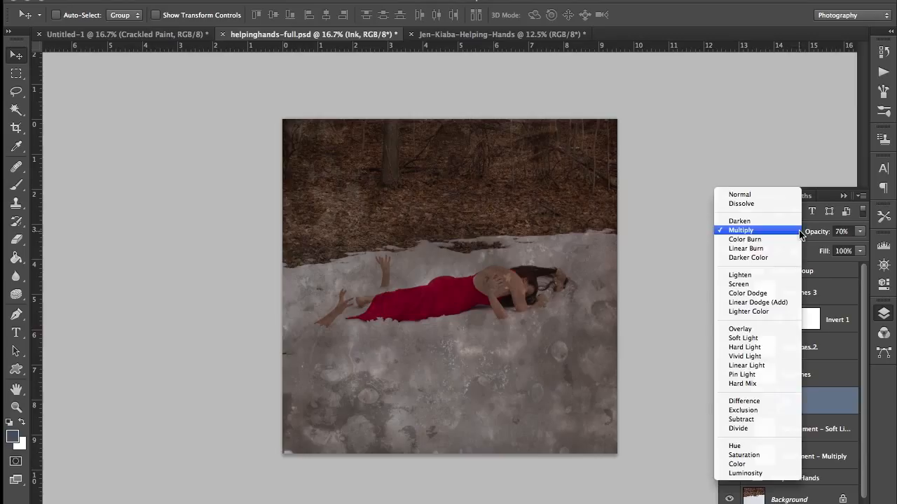
click(769, 341)
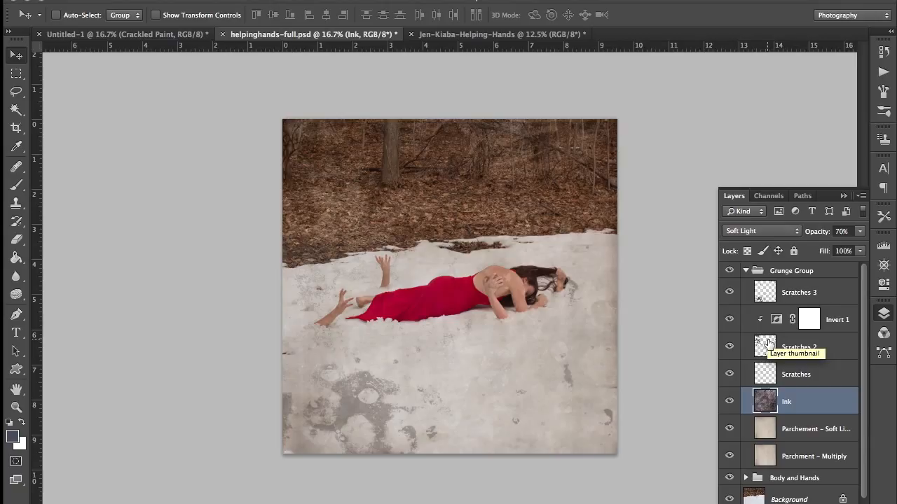
Compare the photo with and without Scratches 3, delete that layer and collapse the Grunge Group
click(730, 293)
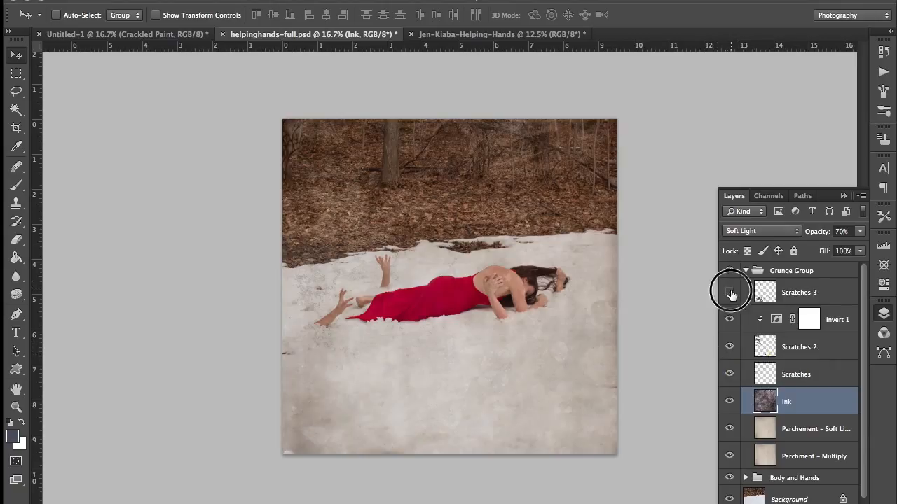
click(730, 293)
click(729, 293)
click(804, 293)
key(Delete)
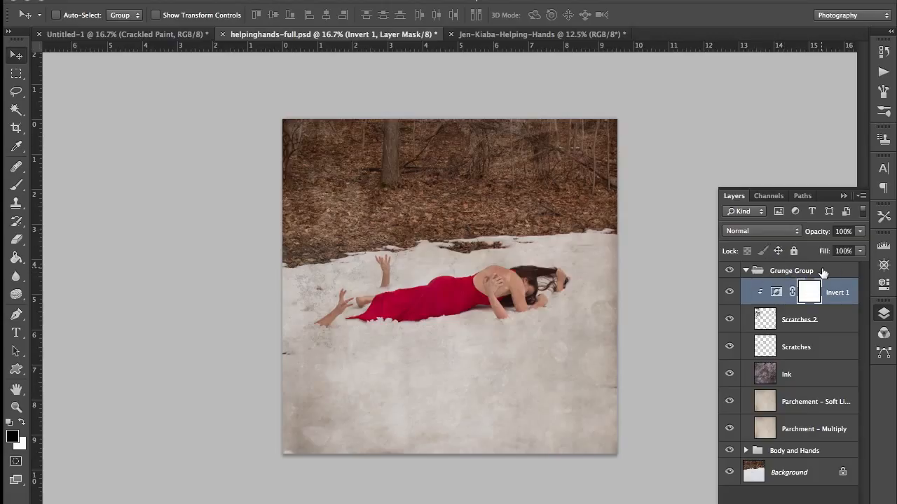
click(745, 270)
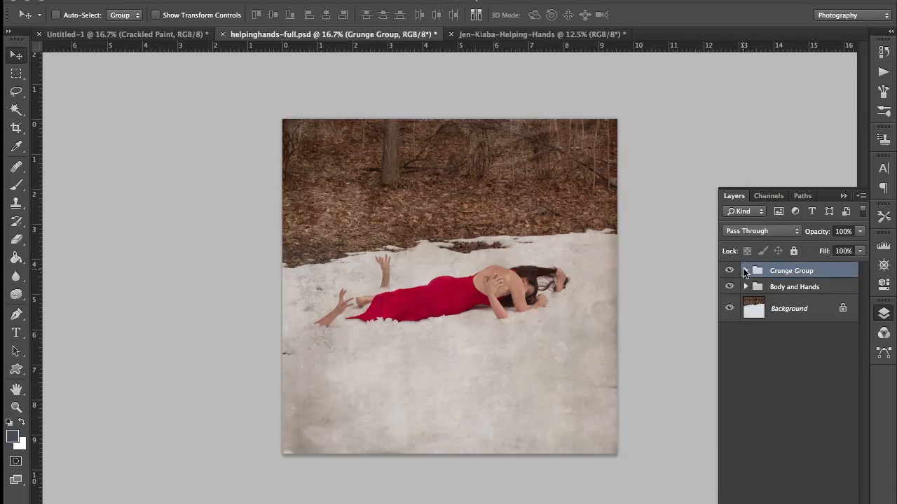
Close helpinghands-full.psd and switch to the Untitled-1 document containing the Crackled Paint layer
key(super+w)
click(406, 189)
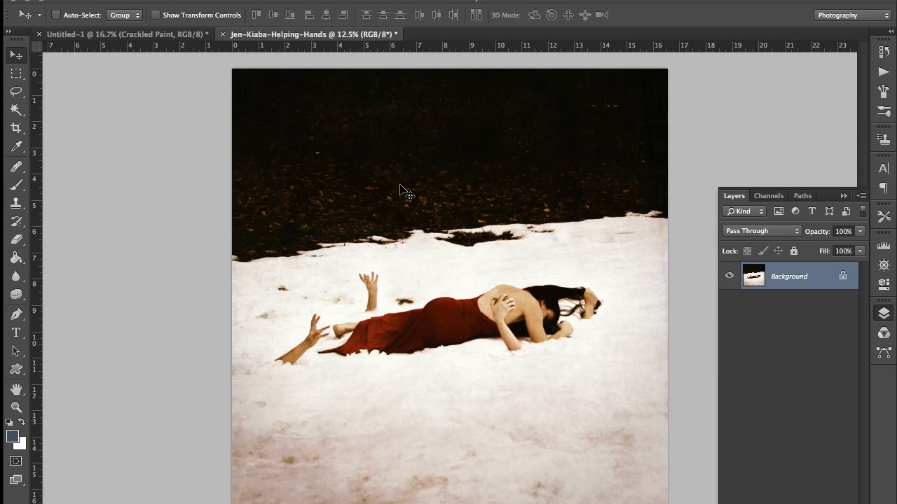
click(153, 39)
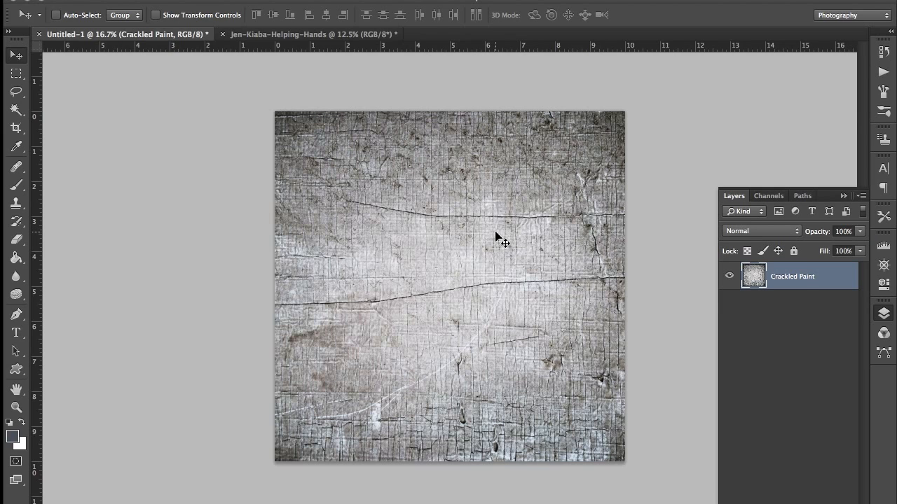
Set the Crackled Paint layer's blend mode to Soft Light and its opacity to 40%
click(760, 231)
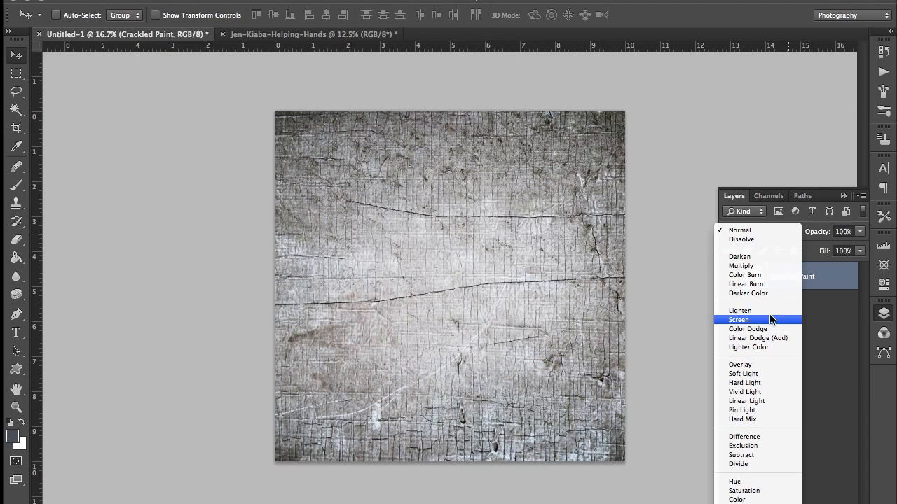
click(760, 374)
click(859, 231)
click(820, 247)
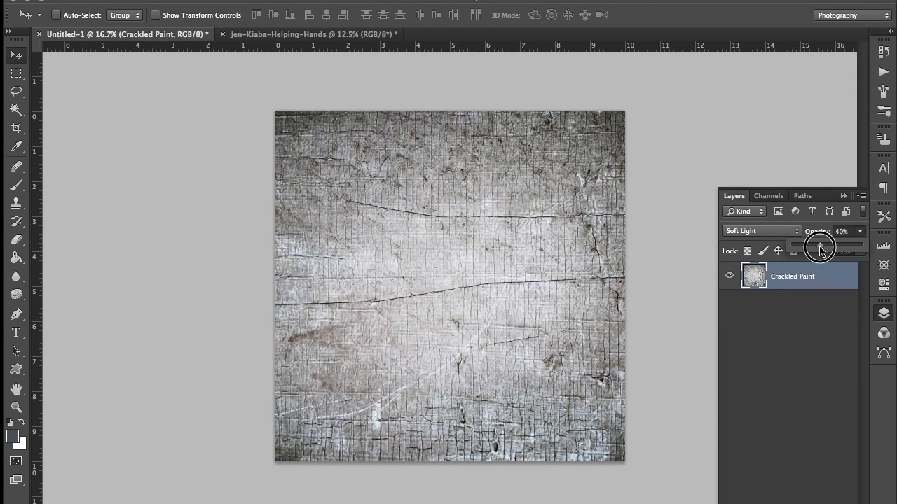
Open the texture files ending in Grunge-Texture-3.jpg and Grunge-Texture-5.jpg together
click(803, 326)
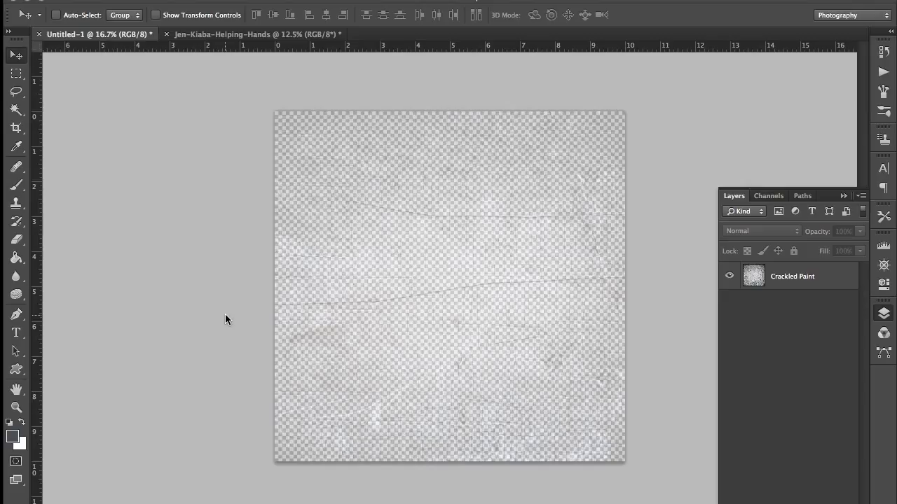
key(super+o)
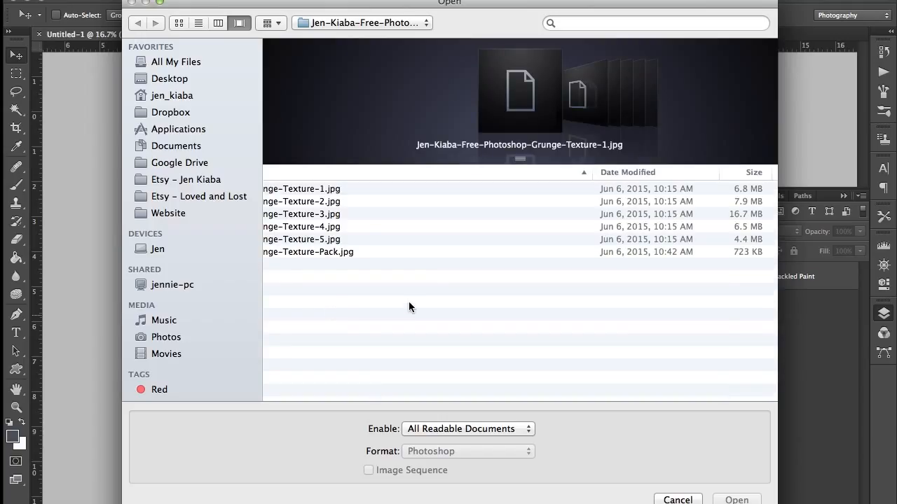
click(342, 201)
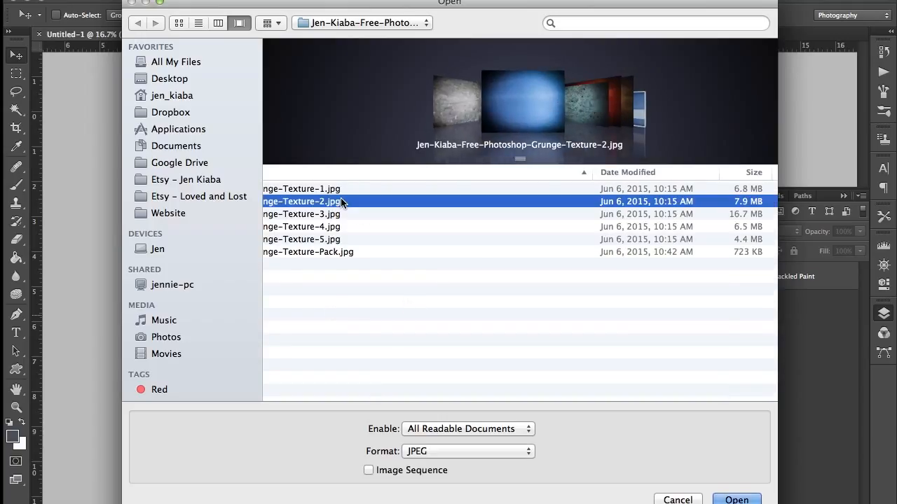
key(Down)
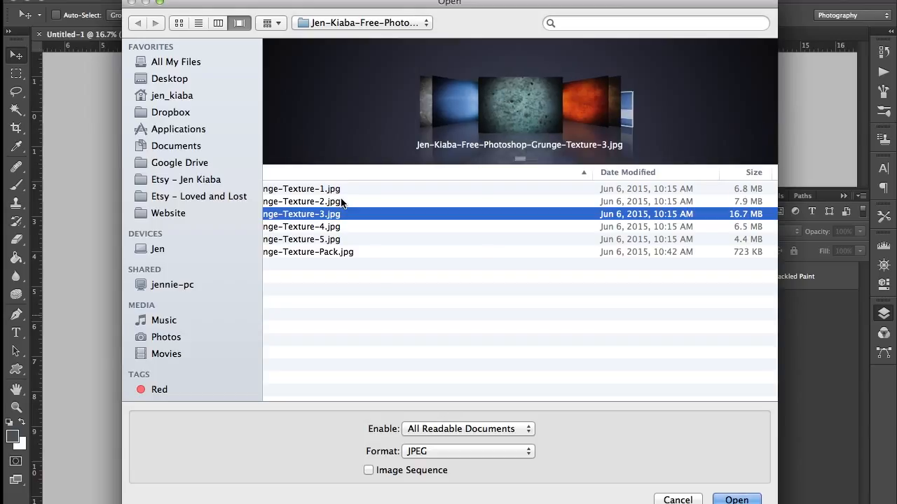
super+click(338, 239)
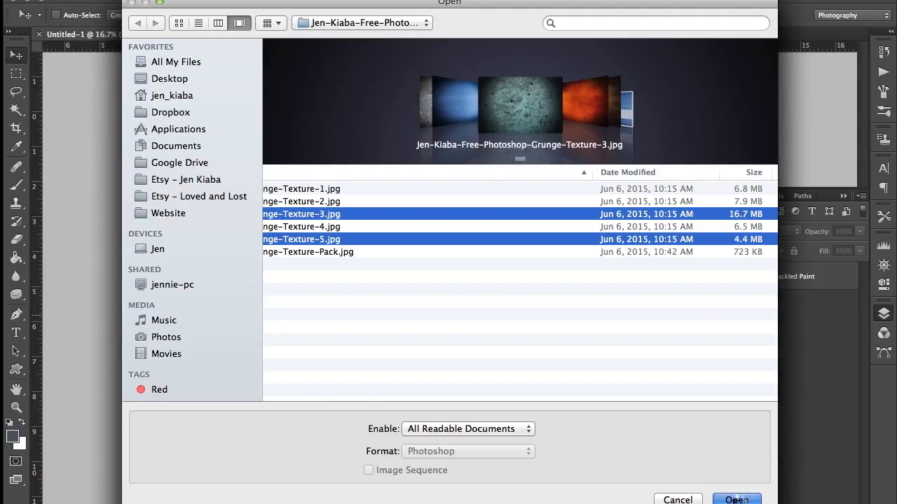
click(736, 500)
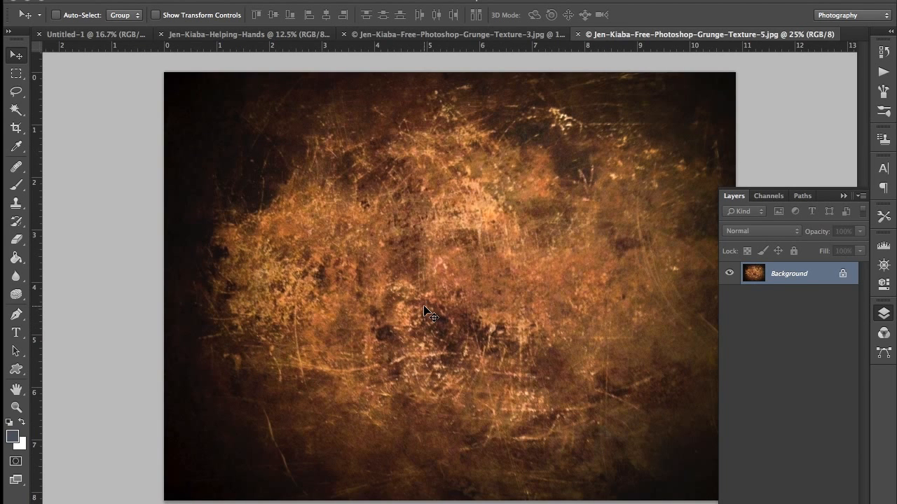
Copy the entire Grunge-Texture-5 image, close its file and paste it into Untitled-1 above the Crackled Paint layer
key(super+a)
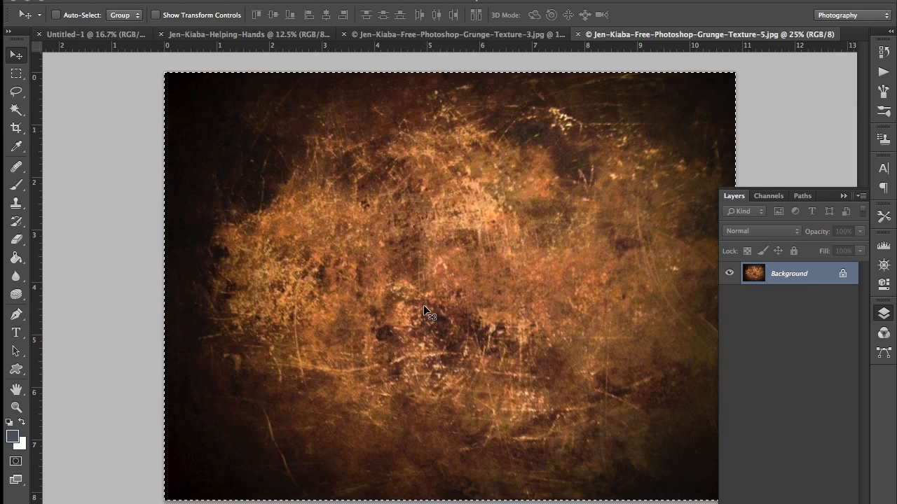
key(super+w)
click(98, 35)
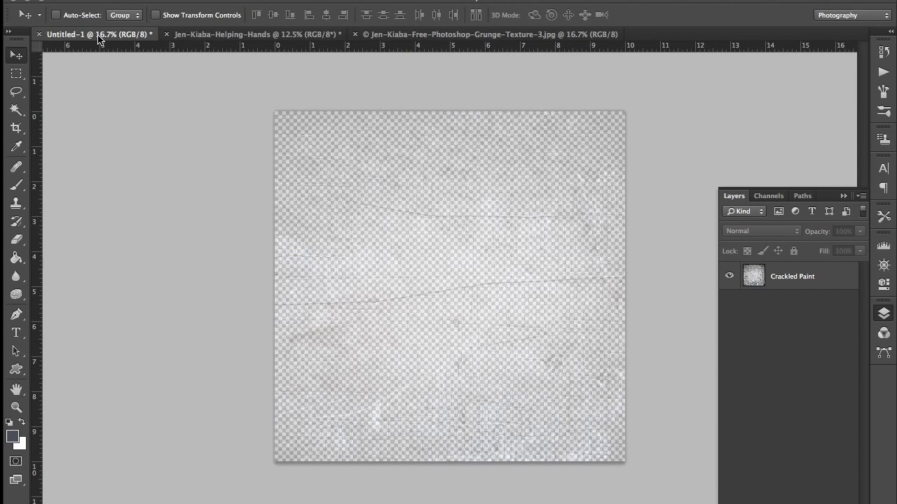
key(super+v)
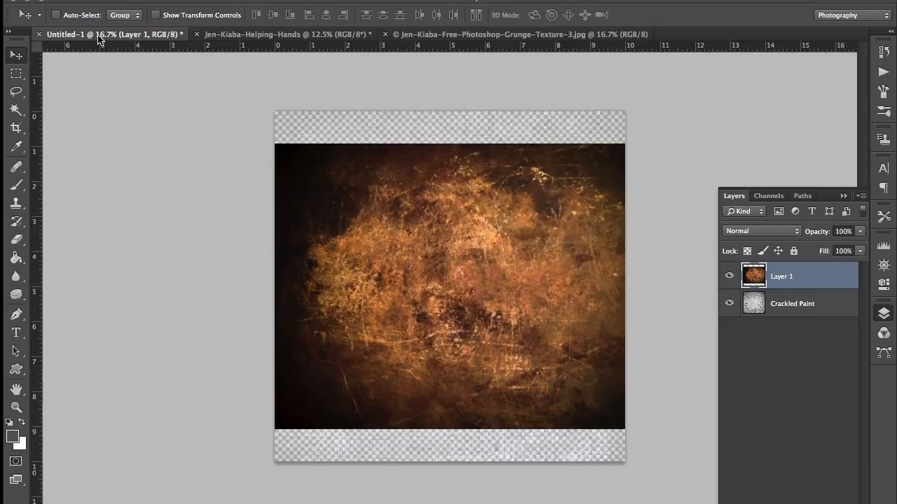
Stretch the pasted brown texture to about 110% width and 136% height so it covers the whole canvas
key(super+t)
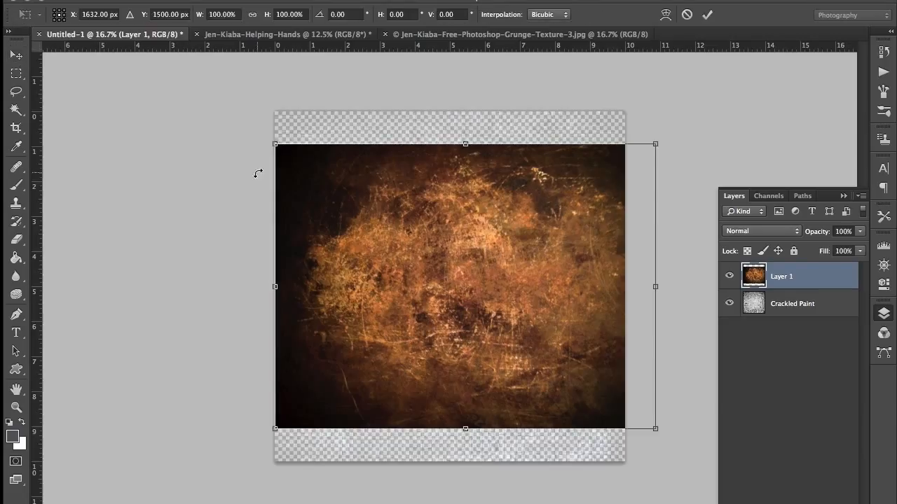
drag(269, 133, 236, 94)
drag(445, 482, 442, 480)
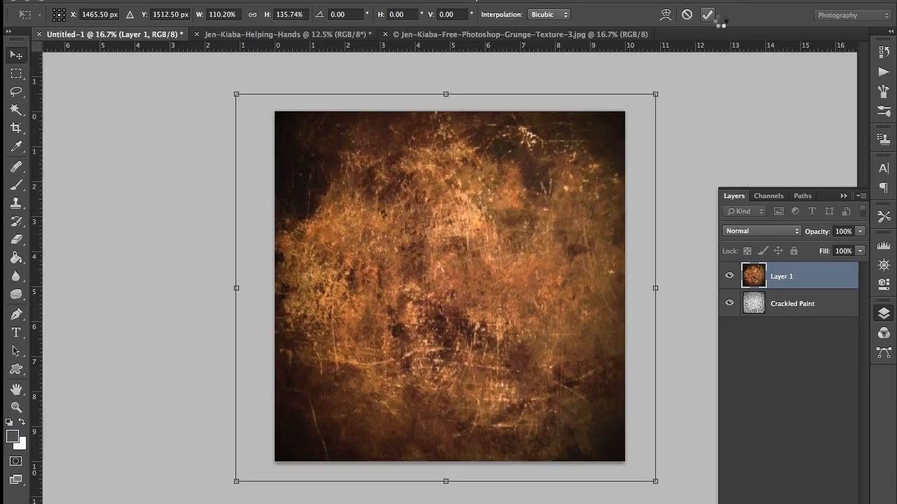
click(709, 15)
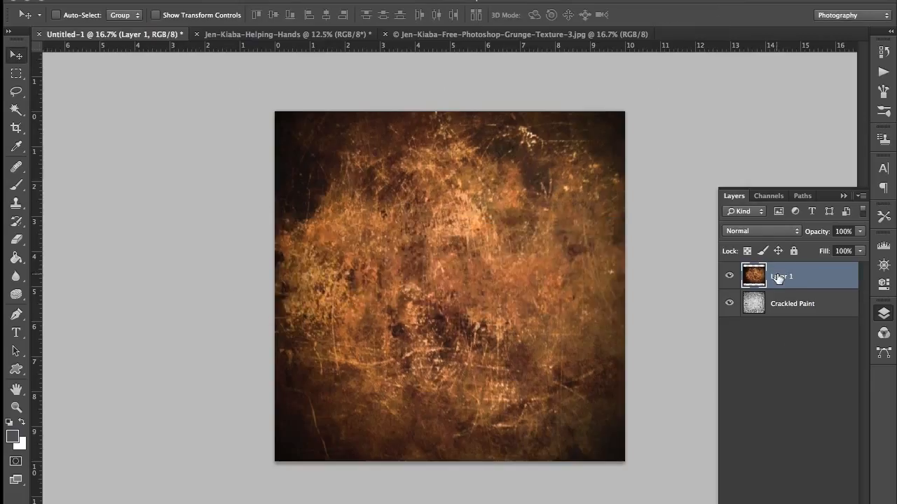
Rename the brown texture layer as "Baking Dish - Softlight"
double_click(779, 277)
text(Baking Dish - Softlight)
key(Return)
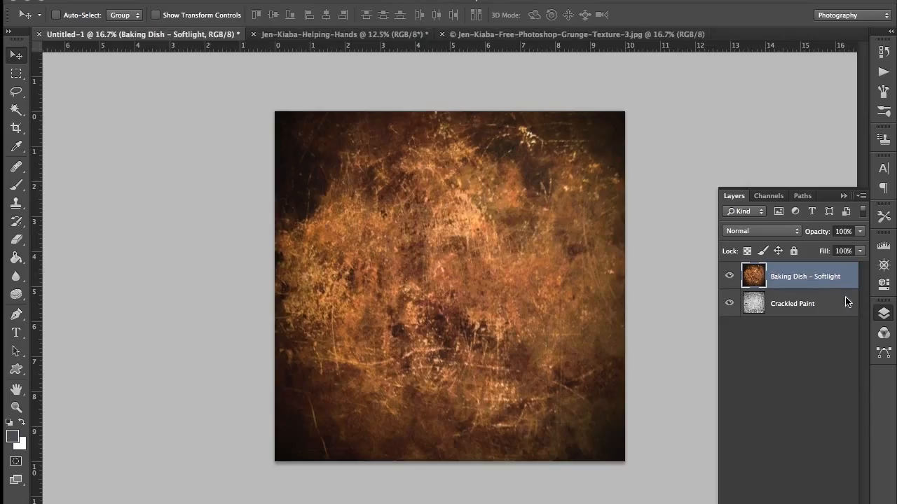
Rename the Crackled Paint layer as "Crackled Paint – Softlight"
click(814, 306)
double_click(811, 304)
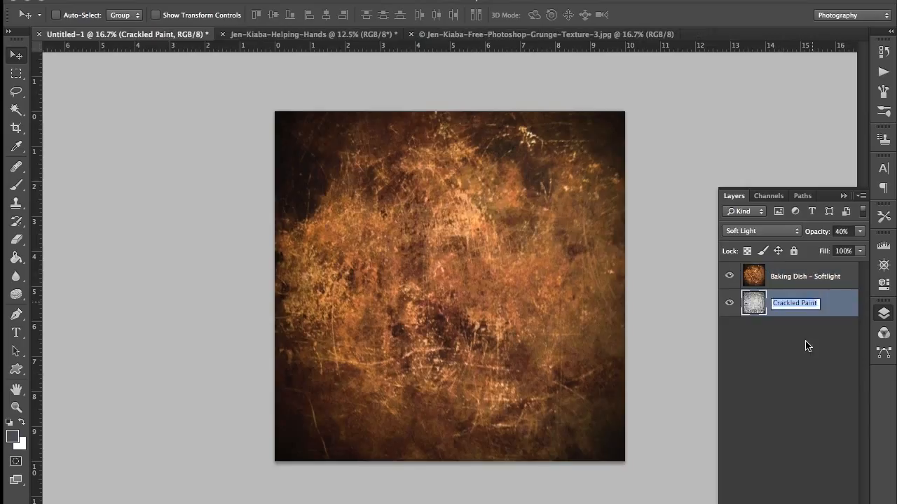
click(805, 345)
click(816, 279)
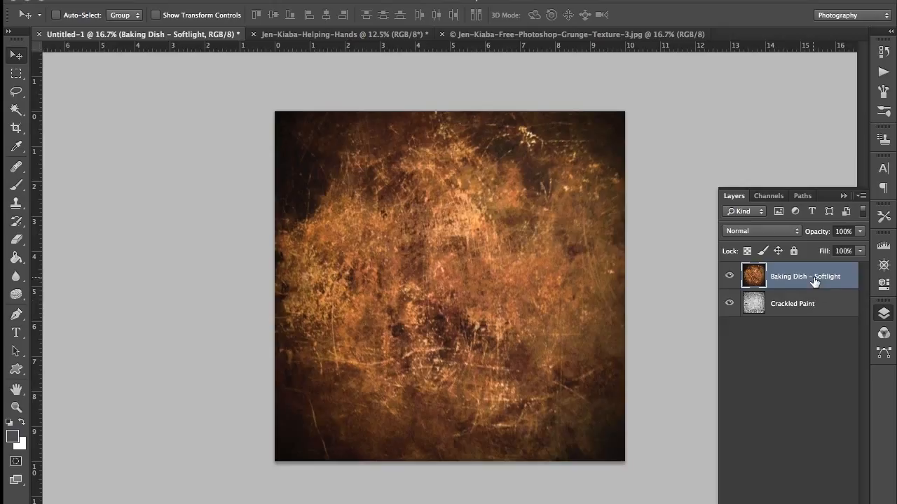
click(831, 310)
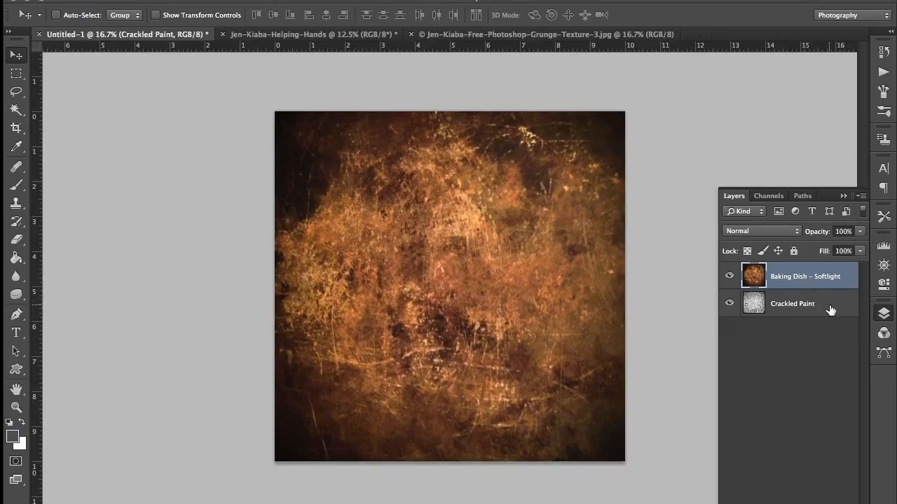
double_click(815, 306)
click(816, 304)
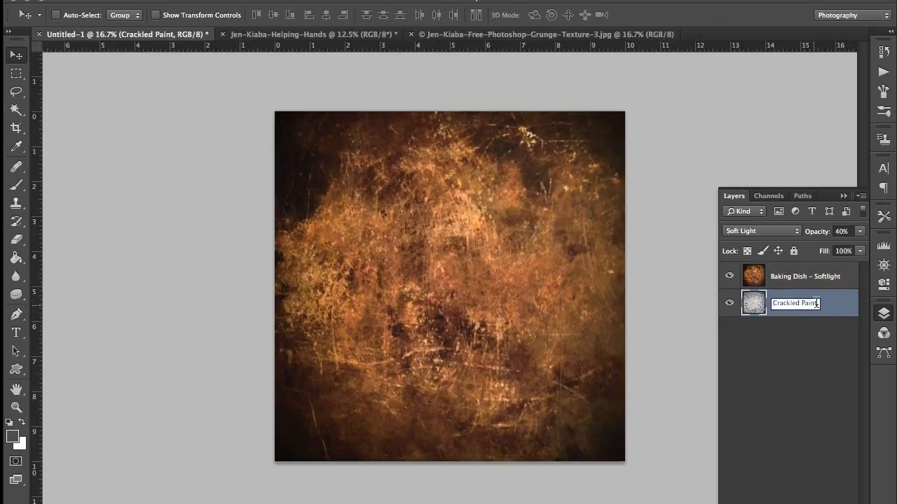
text(– Softlight)
key(Return)
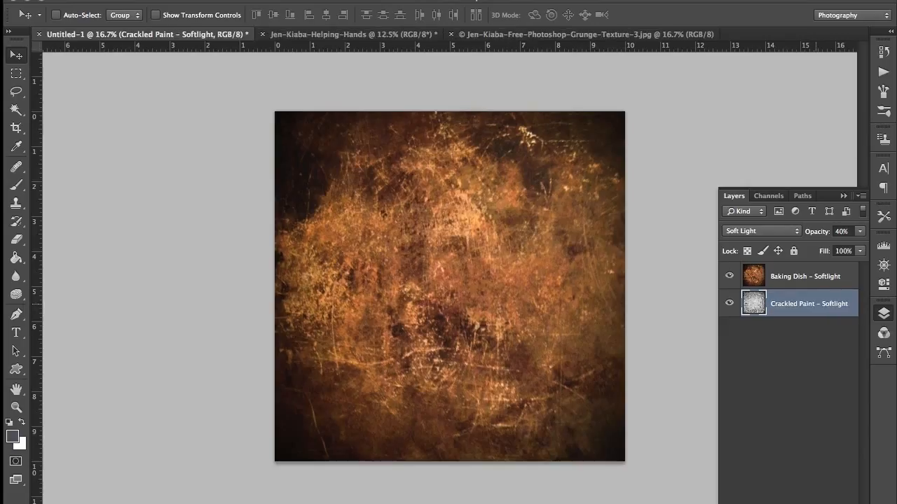
Set the Baking Dish - Softlight layer's blend mode to Overlay and its opacity to 52%
click(837, 275)
click(799, 232)
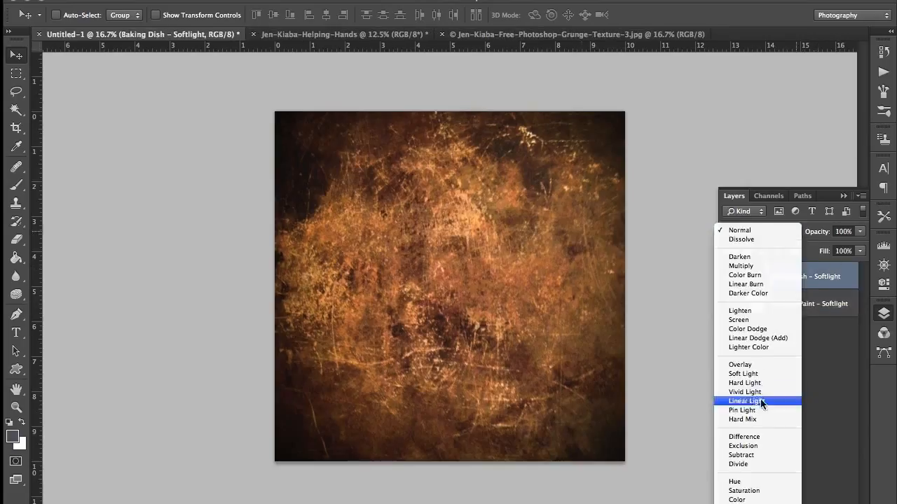
click(758, 365)
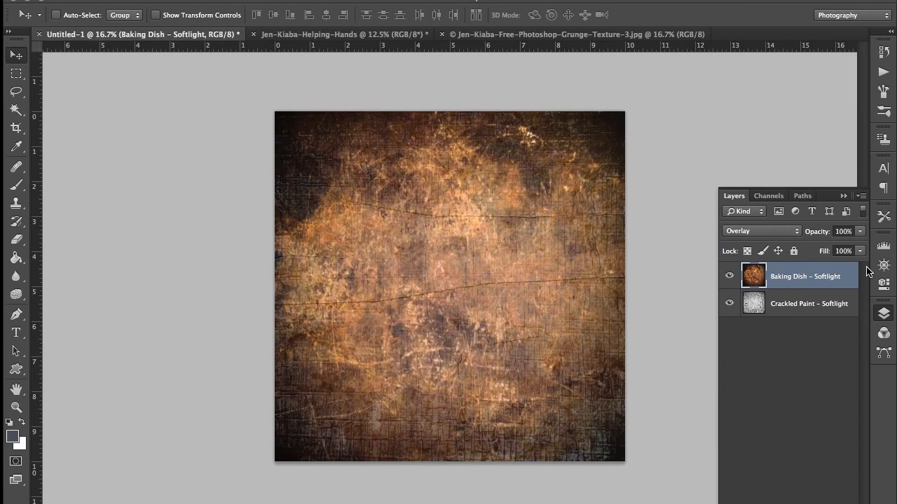
click(859, 231)
drag(862, 244, 828, 245)
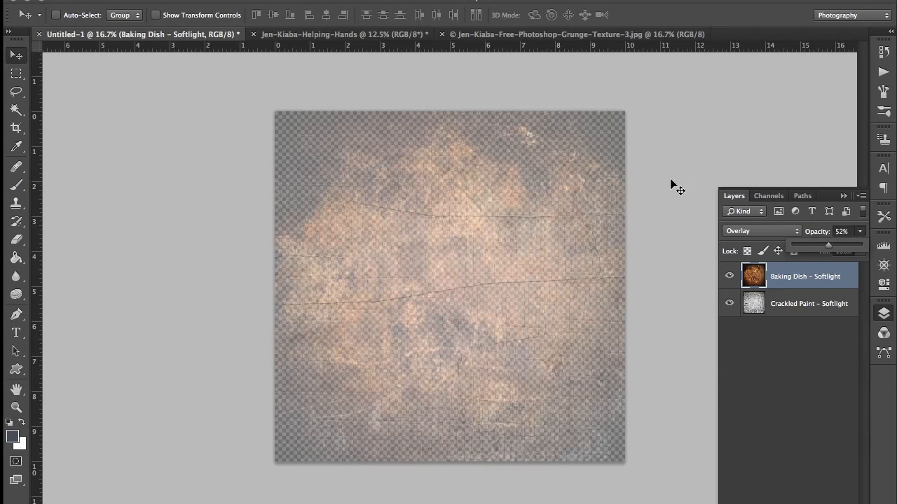
Copy the entire Grunge-Texture-3 image, close its file and paste it into Untitled-1 above the Baking Dish layer
click(544, 35)
key(ctrl+a)
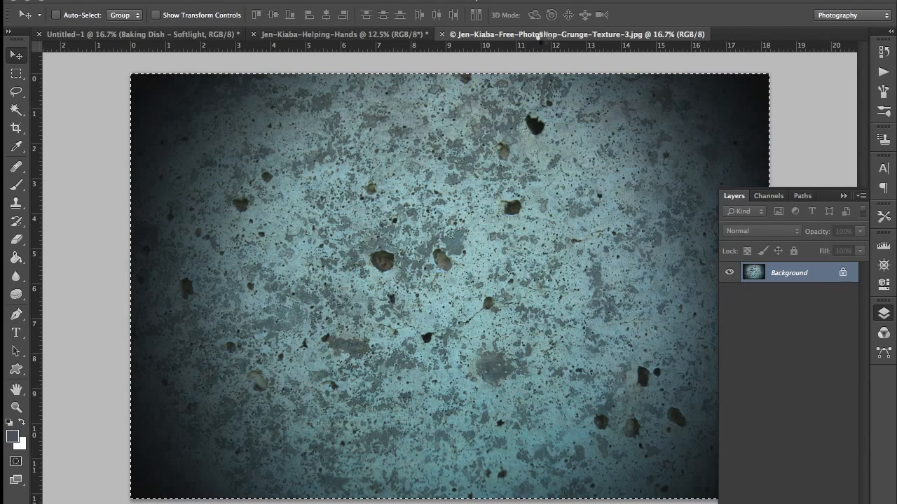
key(ctrl+w)
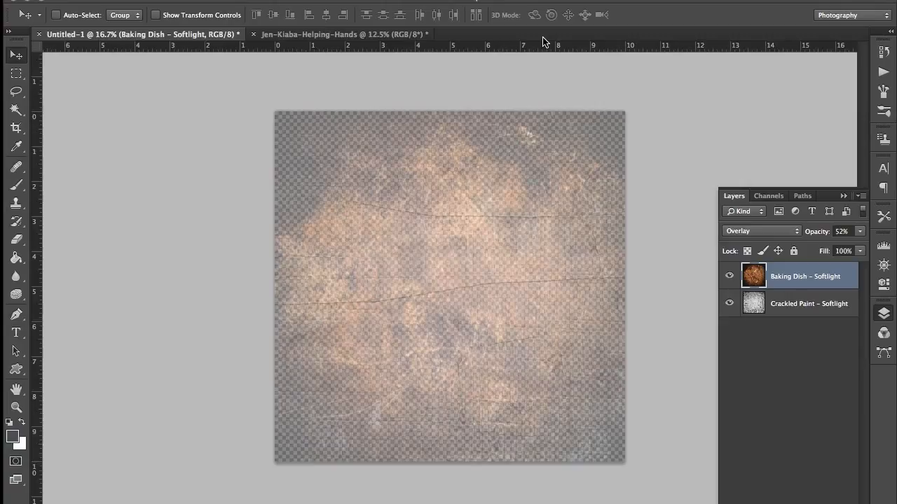
key(ctrl+shift+alt+n)
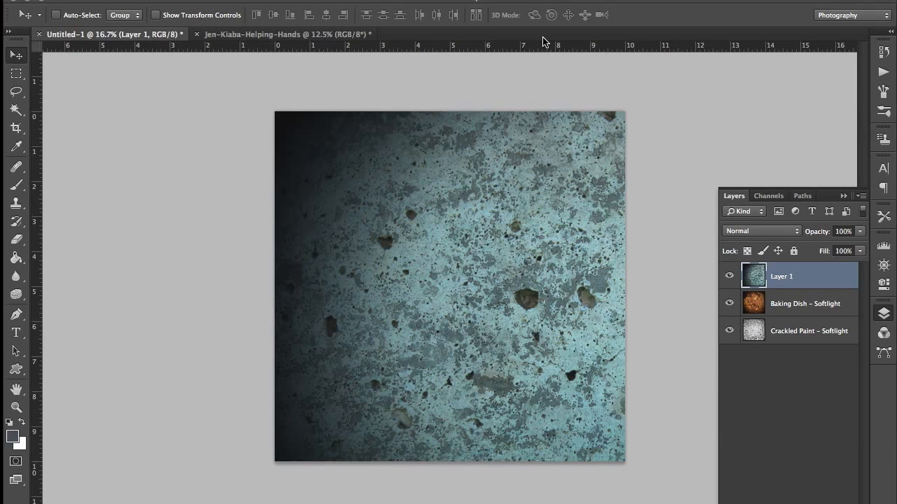
Start a free transform on the pasted blue stone texture and move it so its middle area fills the canvas
key(ctrl+t)
drag(646, 294, 359, 168)
drag(538, 171, 536, 169)
drag(318, 181, 449, 242)
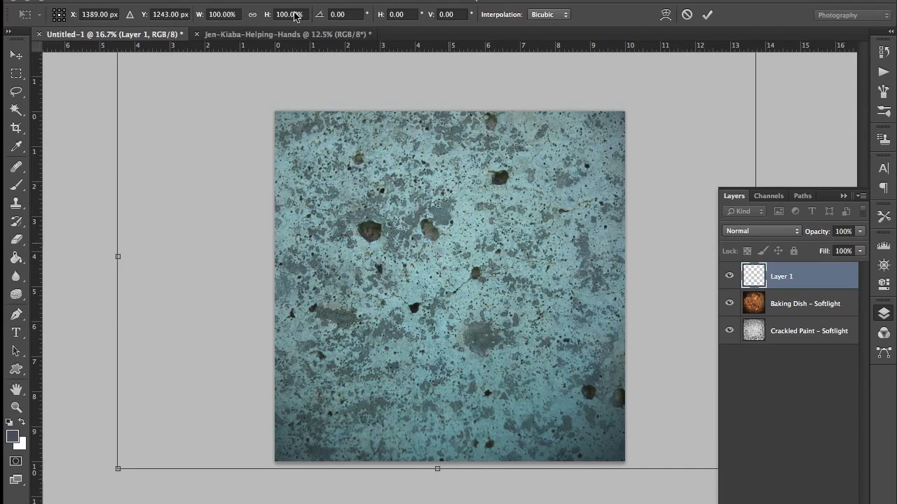
Link the blue stone texture's width and height and scale it proportionally to 75%
click(253, 15)
click(230, 14)
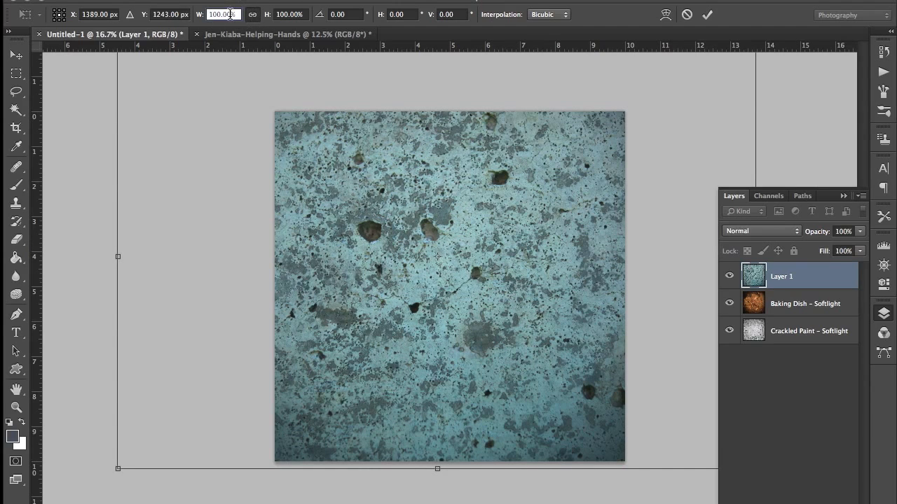
key(Down)
key(Down)
key(Down)
key(Down)
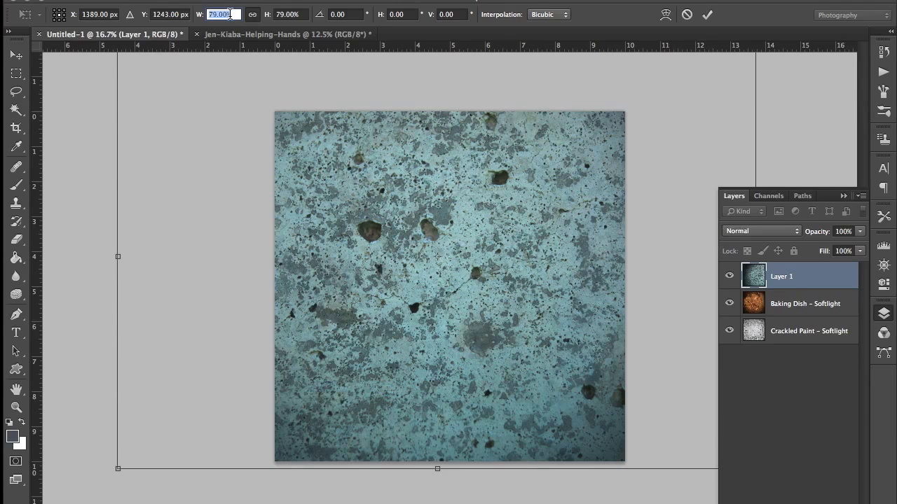
text(50)
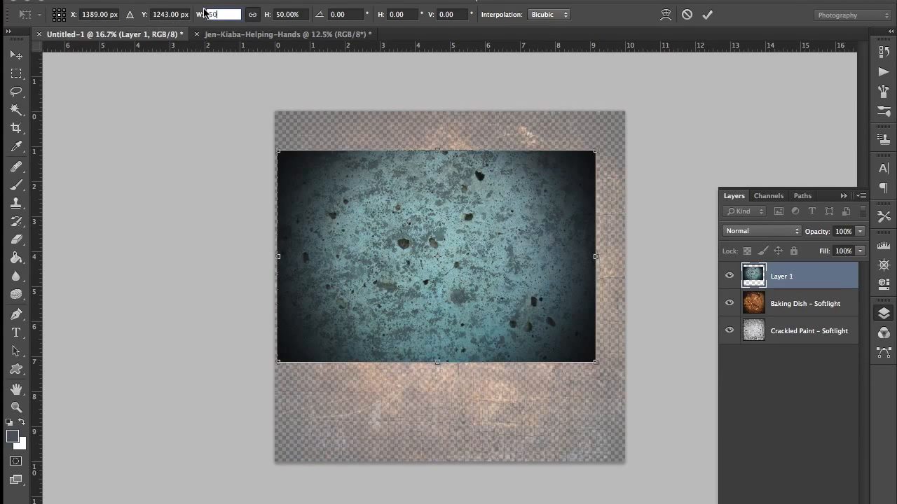
key(BackSpace)
key(BackSpace)
text(75)
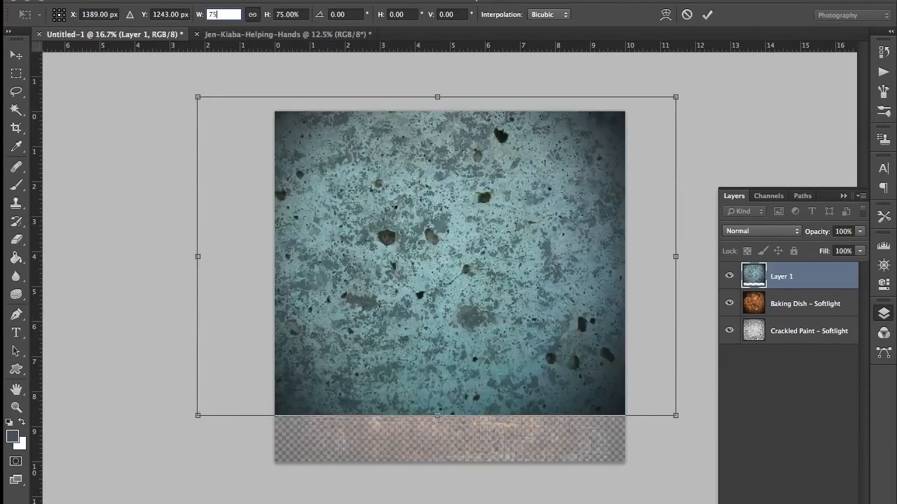
Enlarge the blue stone texture proportionally to about 88.5% so it covers the whole canvas, and apply the transform
drag(675, 415, 710, 485)
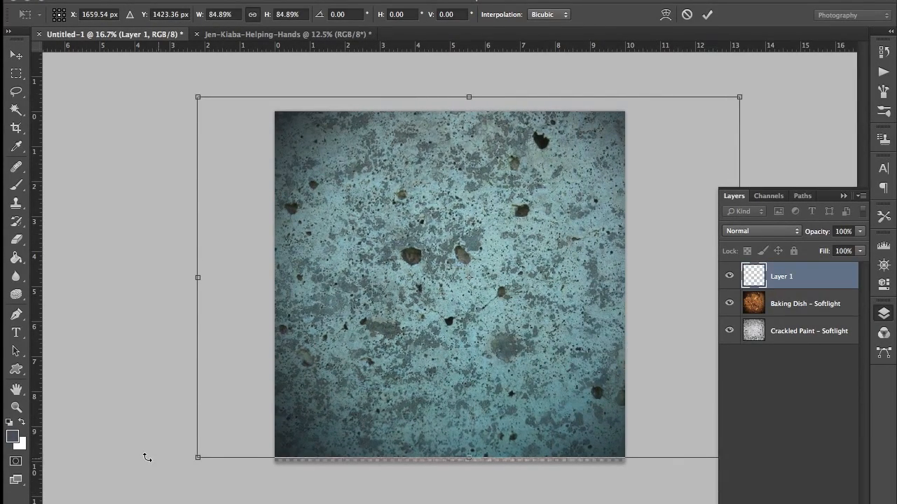
drag(199, 459, 173, 473)
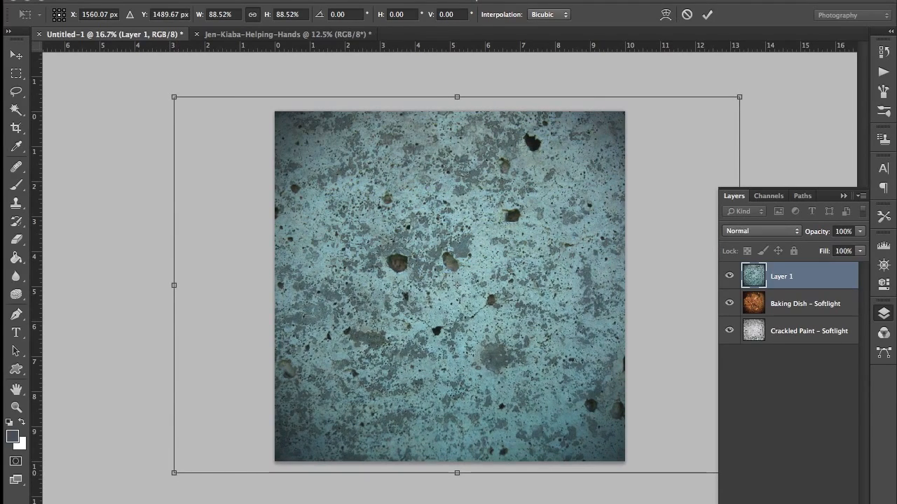
click(709, 15)
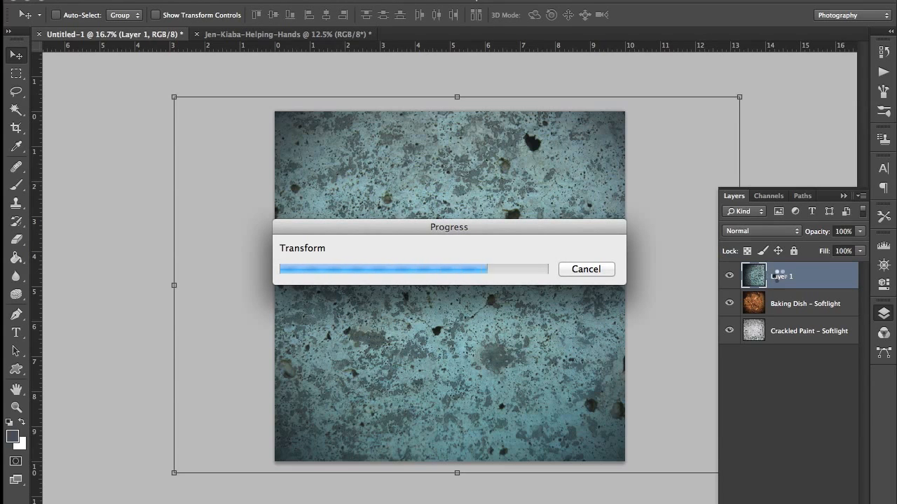
Rename the blue stone texture layer as "BlueStone - Multiply"
double_click(780, 277)
text(BlueStone)
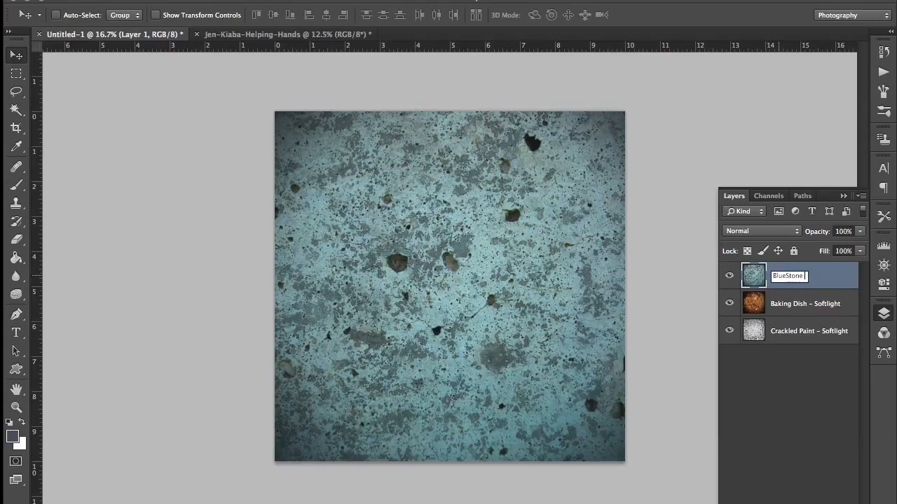
text( - Multiply)
key(Return)
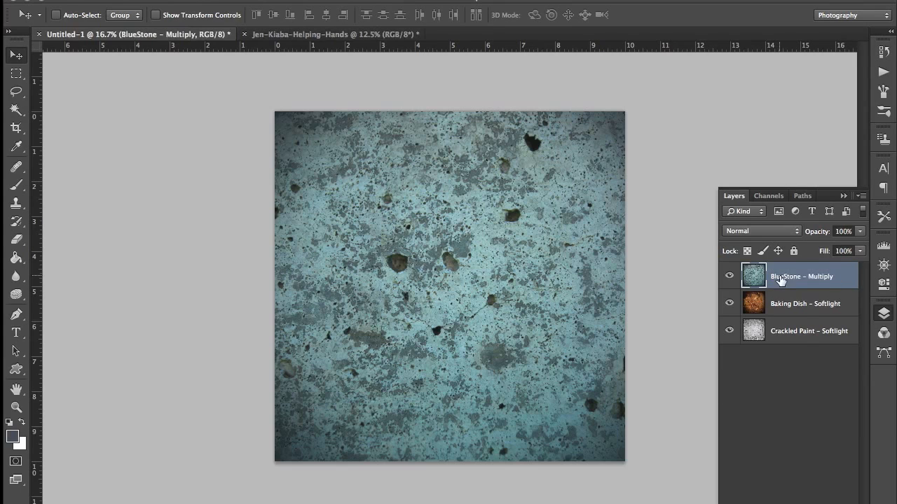
Set the BlueStone layer's blend mode to Multiply, lower its opacity to 17%, and deselect the layer
click(795, 230)
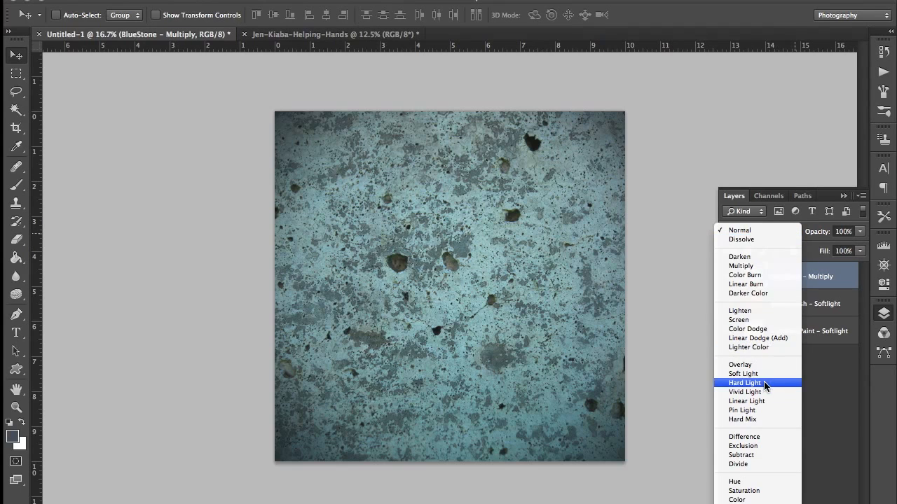
click(883, 248)
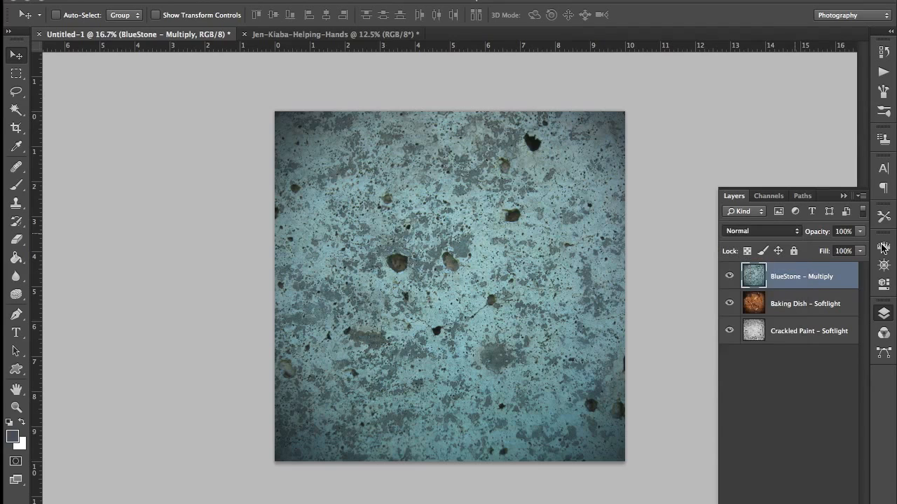
click(860, 232)
click(833, 244)
drag(833, 244, 804, 253)
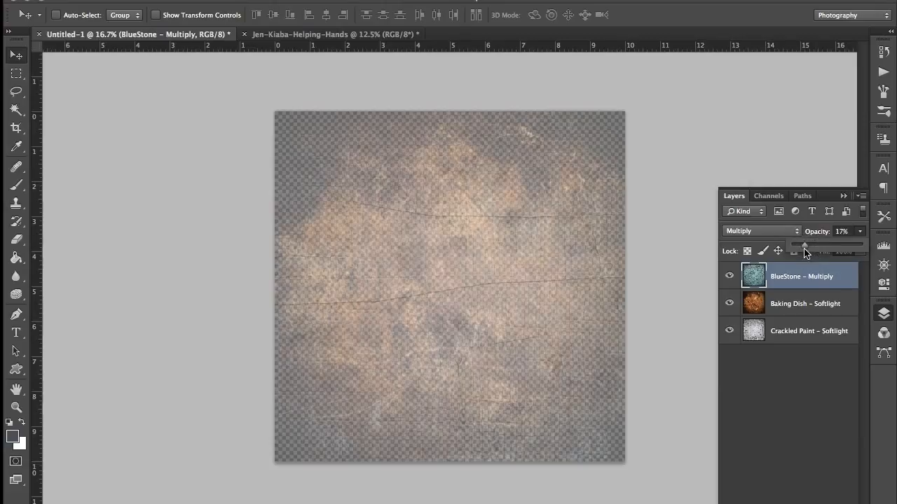
click(819, 414)
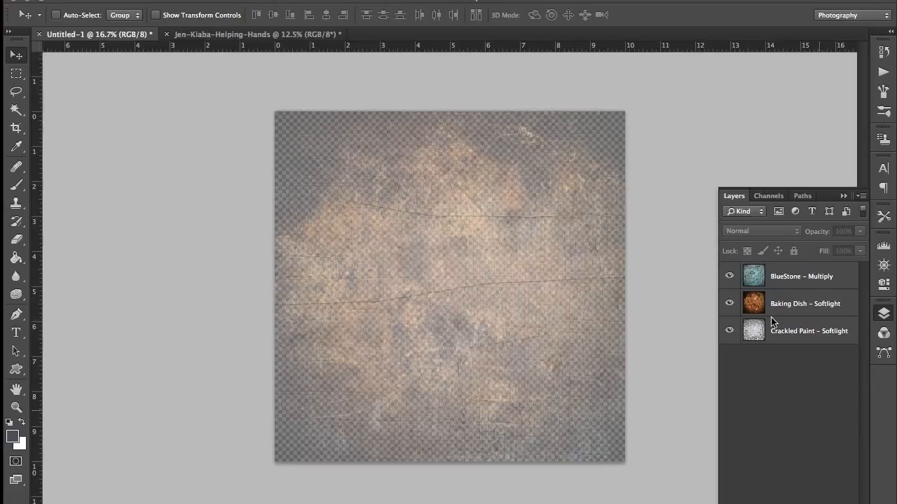
Add a new empty layer above the textures and name it "Cracks Brush"
key(ctrl+shift+alt+n)
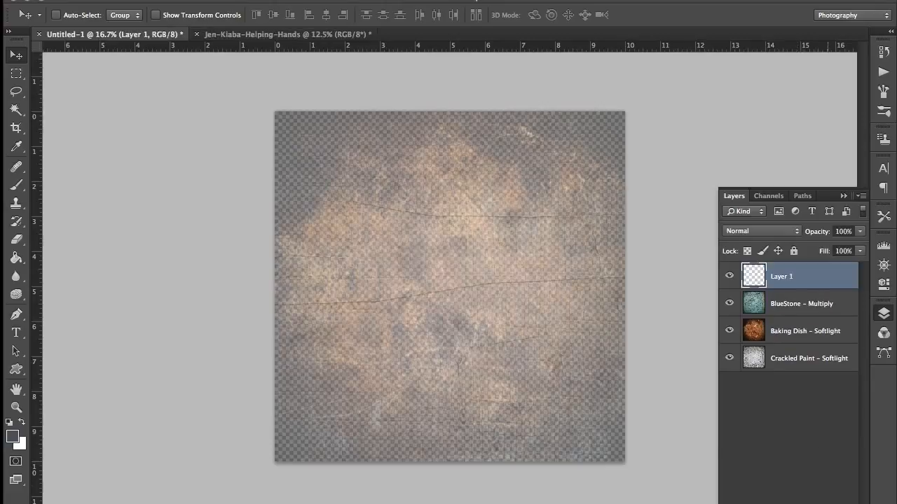
double_click(781, 278)
text(Cracks Brush)
key(Return)
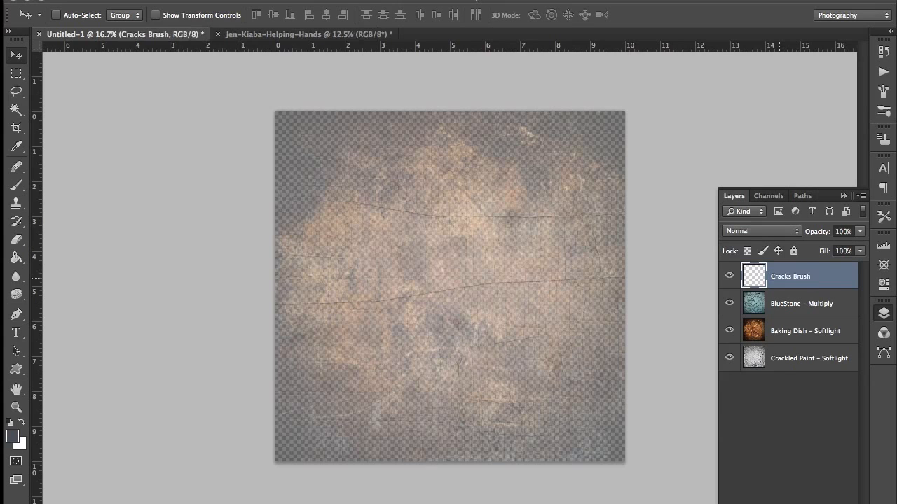
Hide the BlueStone, Baking Dish and Crackled Paint layers so only the Cracks Brush layer is shown
click(729, 303)
click(728, 331)
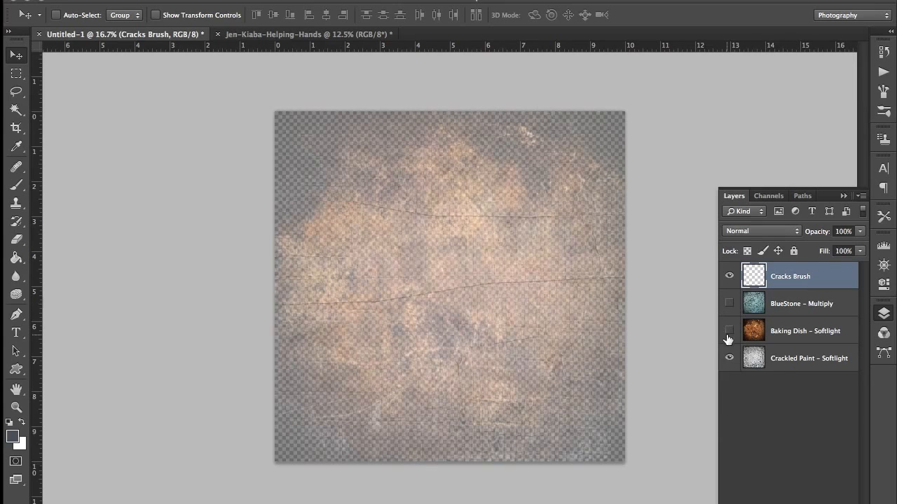
click(729, 358)
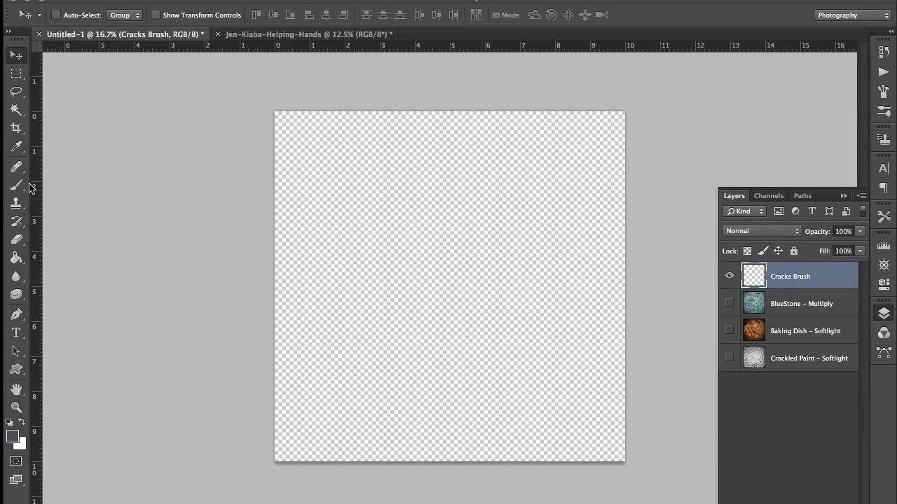
Activate the Brush tool and choose the 548 px crack brush tip from the brush presets
click(19, 188)
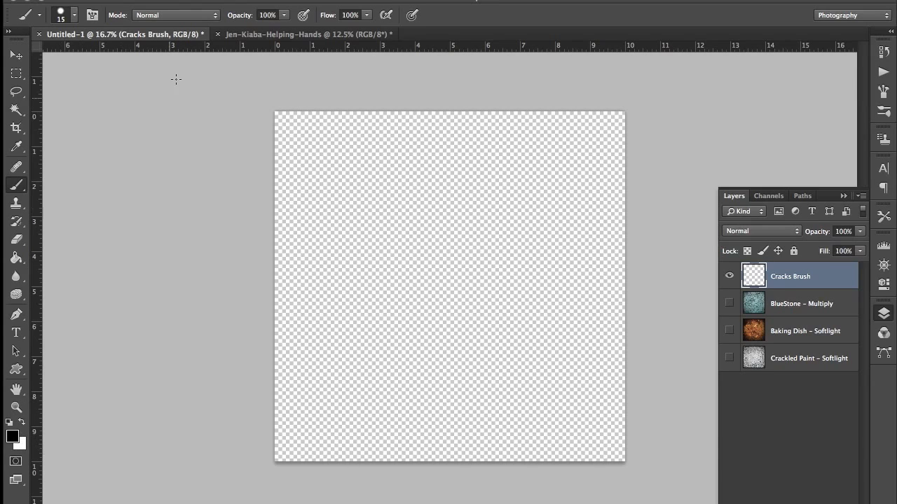
click(74, 15)
scroll(121, 131, down, 5)
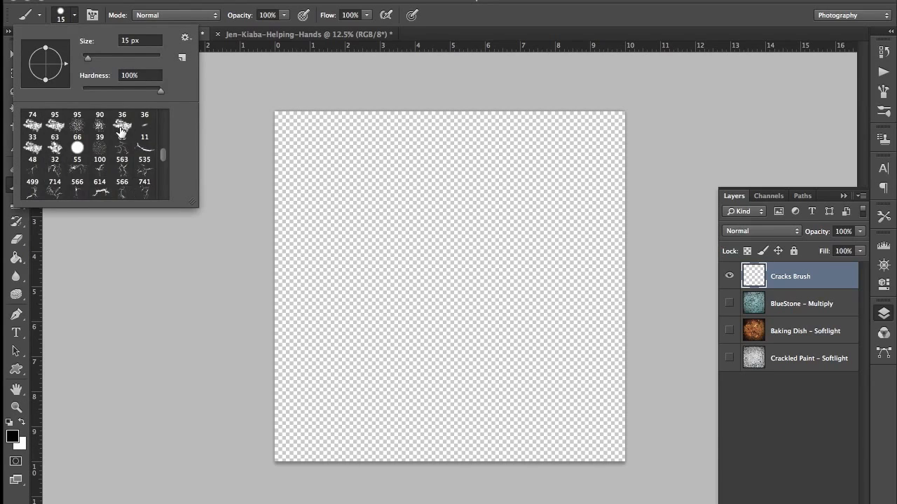
scroll(121, 131, down, 5)
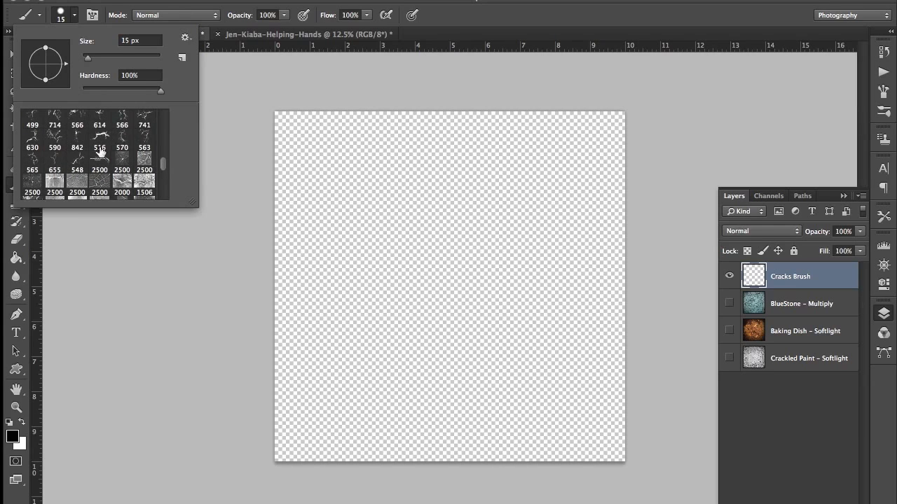
scroll(96, 147, down, 3)
click(76, 132)
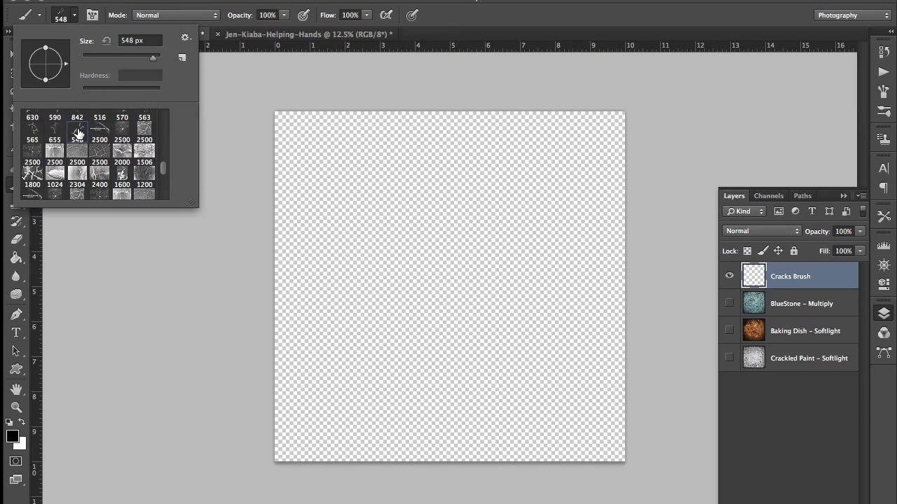
Enlarge the crack brush to 1100 px and stamp one black crack in the canvas's upper-right area
click(460, 10)
click(426, 168)
key(bracketright)
key(bracketright)
key(bracketright)
key(bracketright)
key(bracketright)
key(bracketright)
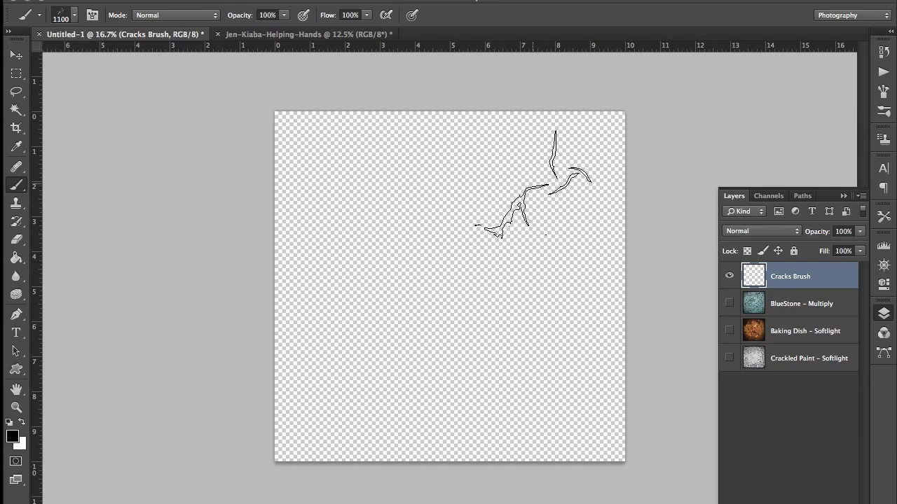
click(533, 183)
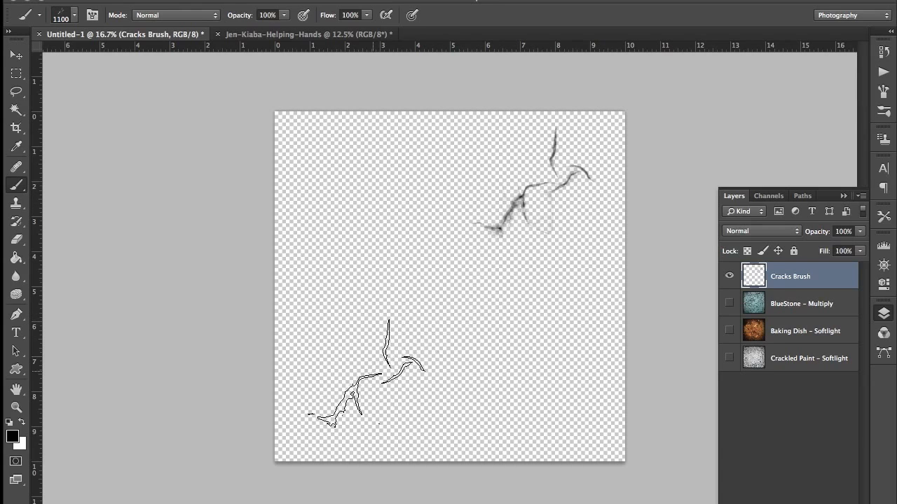
Rotate the crack brush tip to different angles and stamp one crack at the canvas's upper left and another at its lower right
click(75, 15)
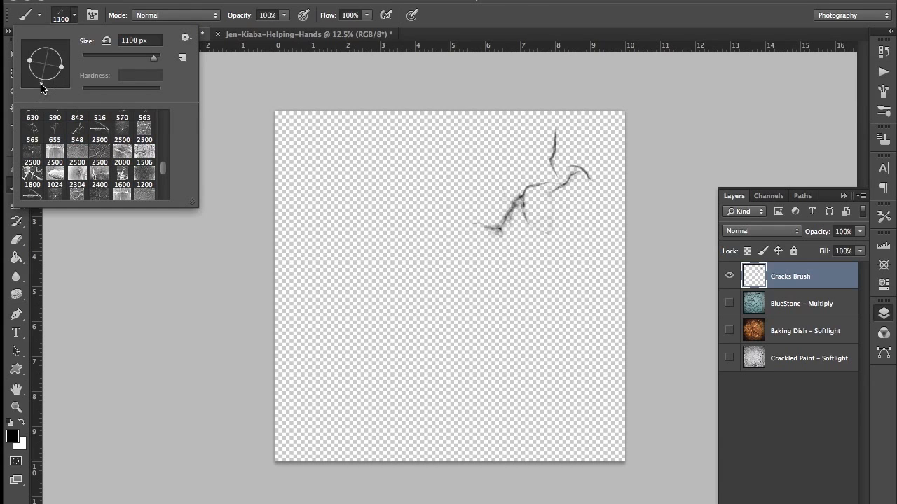
click(335, 195)
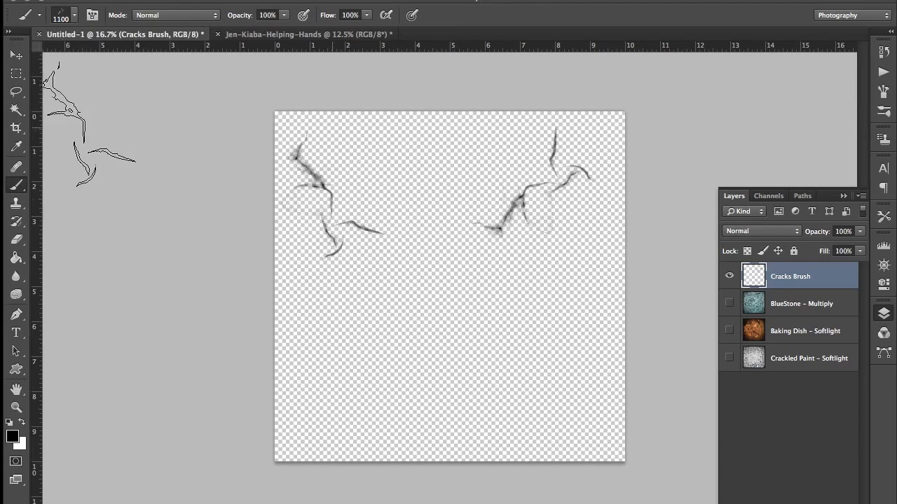
click(74, 16)
drag(42, 83, 45, 60)
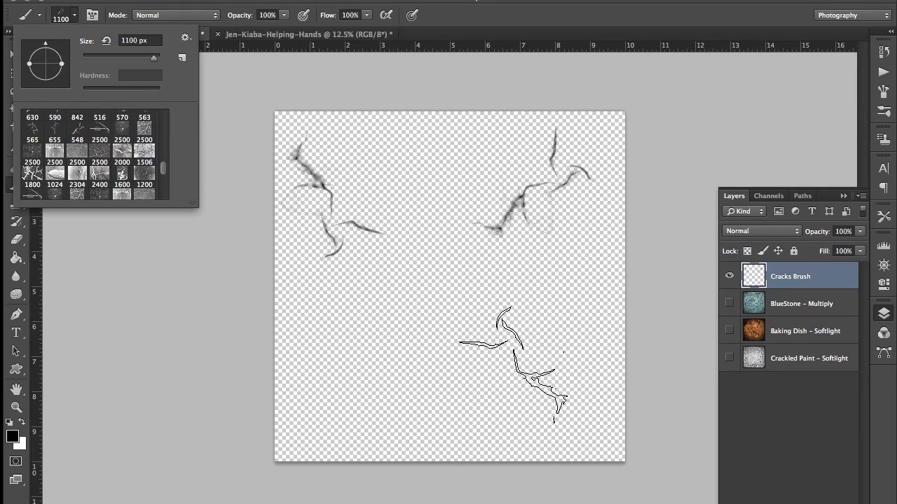
click(514, 365)
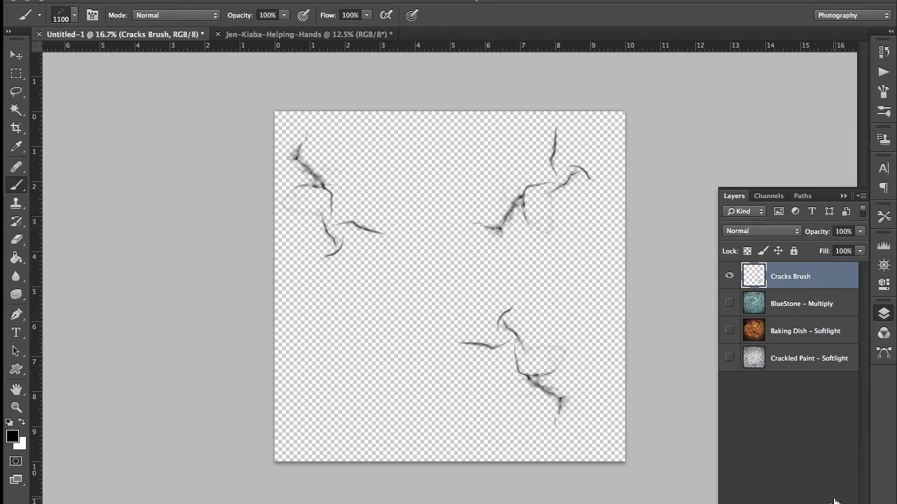
Hide the Cracks Brush layer and add a new layer above it named "Smaller Cracks"
click(729, 276)
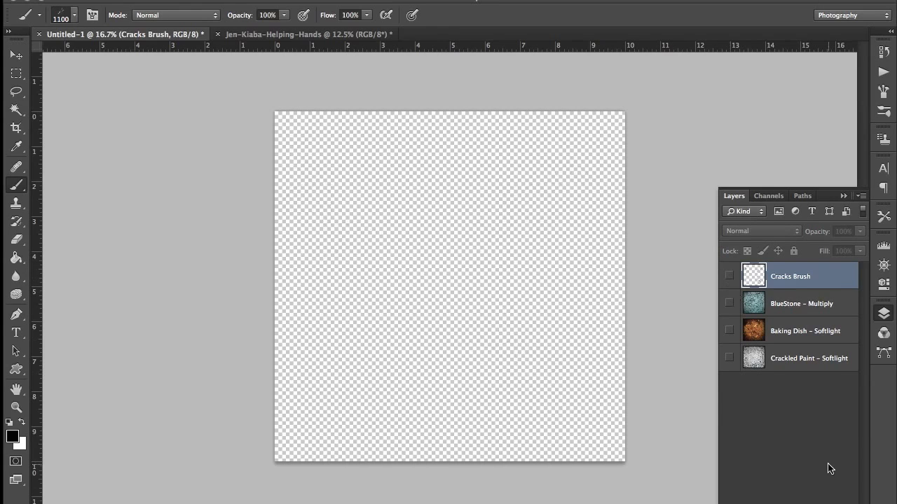
click(824, 503)
double_click(783, 280)
text(Smaller Cracks)
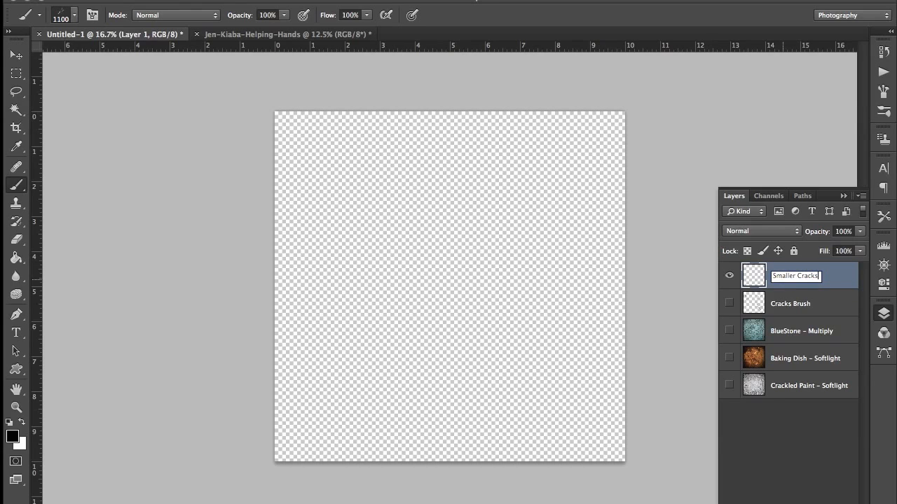
key(Return)
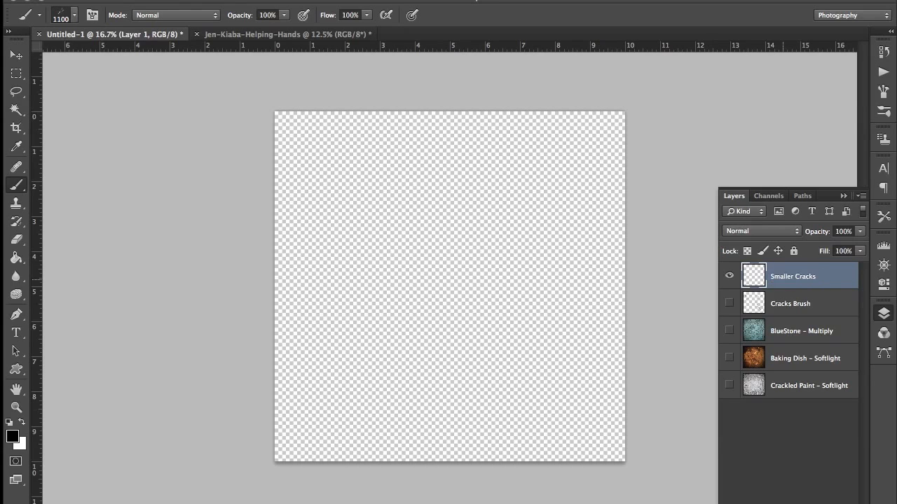
Choose the 590 px branching crack brush, enlarge it to 1000 px, and stamp it near the canvas's upper middle on the Smaller Cracks layer
click(74, 15)
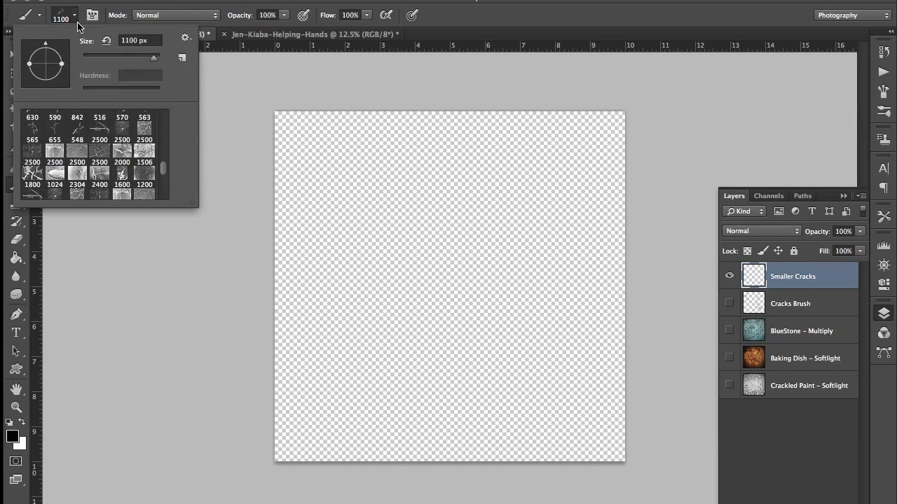
scroll(111, 135, up, 5)
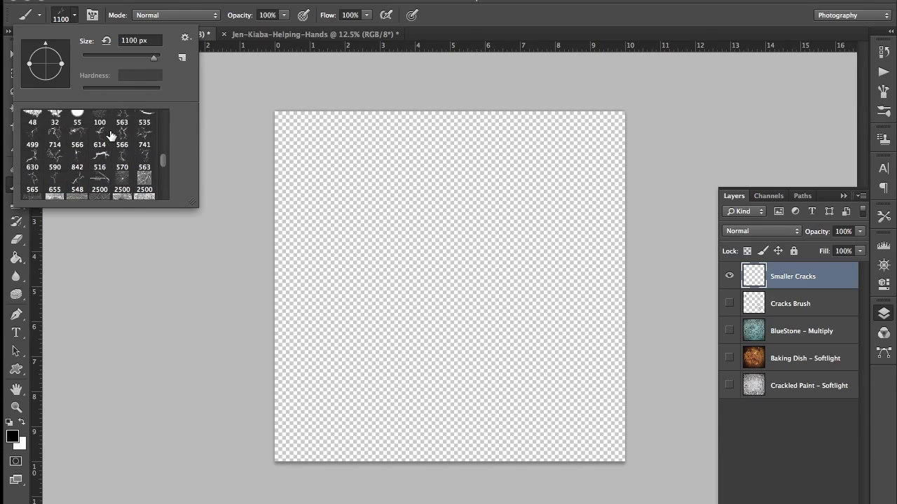
click(55, 186)
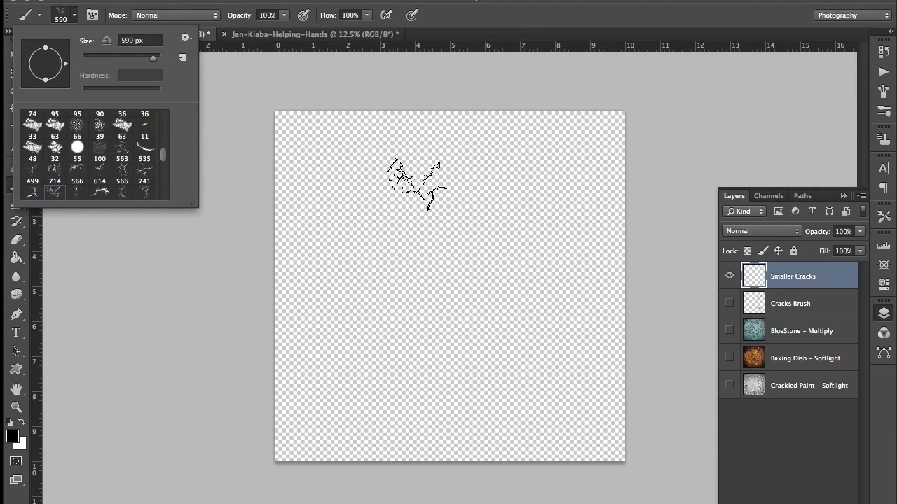
click(538, 16)
click(494, 176)
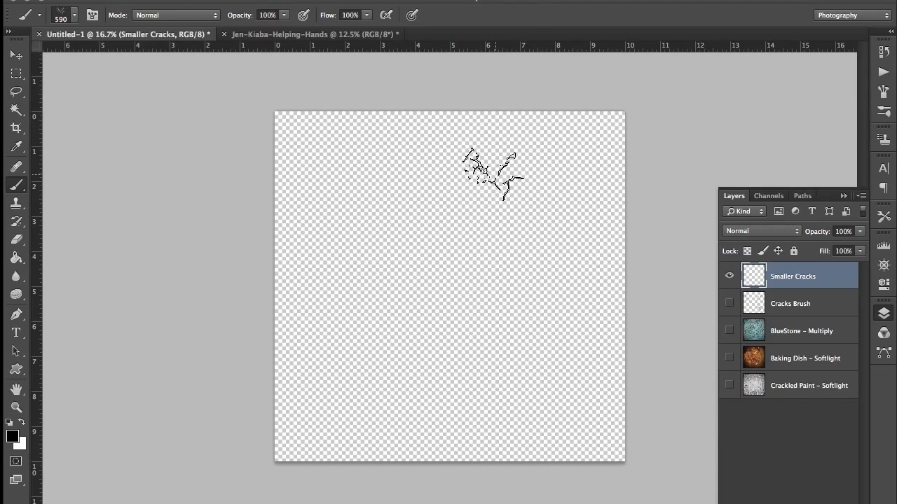
key(bracketright)
key(bracketright)
key(bracketright)
key(bracketright)
key(bracketright)
click(490, 174)
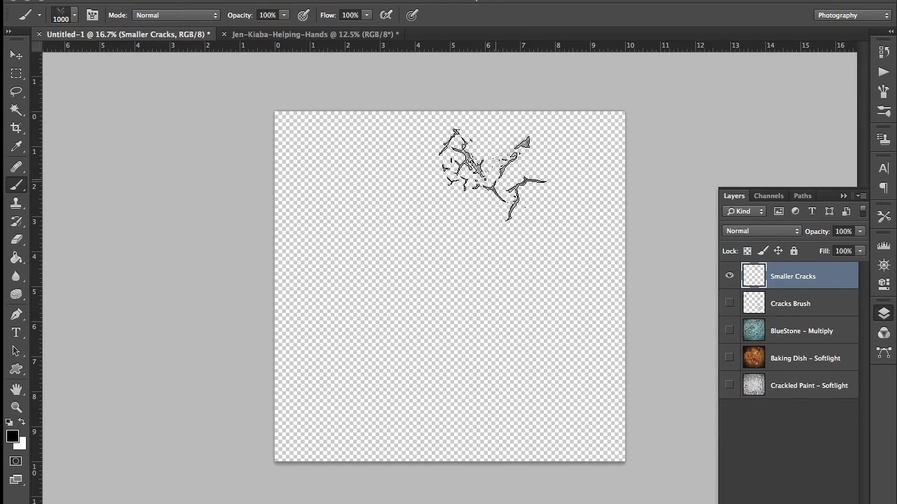
Rotate the 1000 px branching crack brush for each stamp, adding one left of the canvas's centre and one at its lower right
click(74, 15)
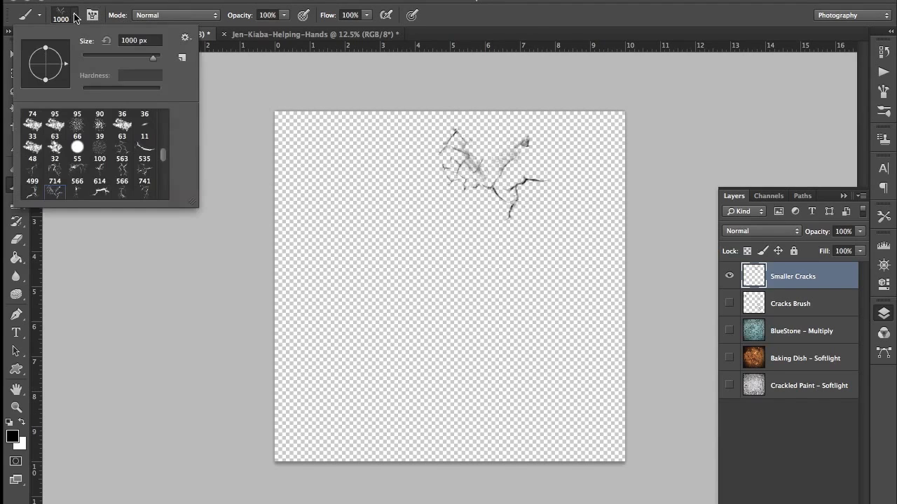
drag(66, 64, 52, 84)
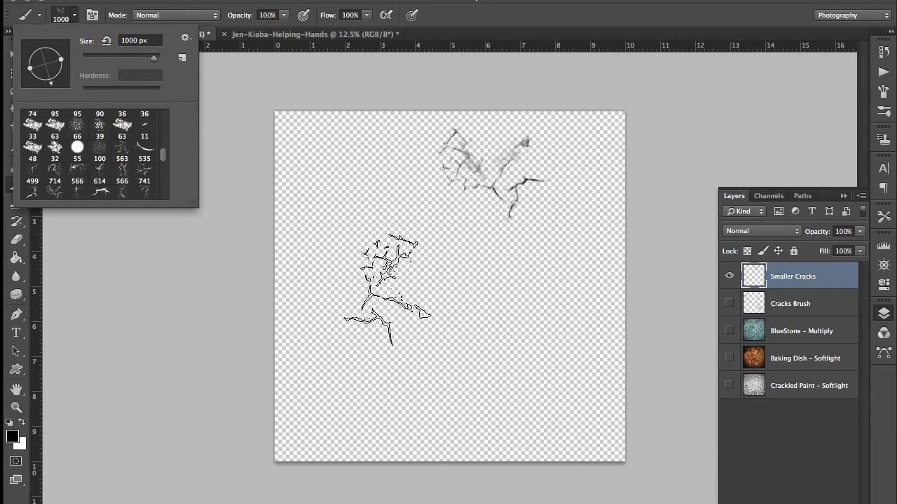
click(382, 295)
click(74, 15)
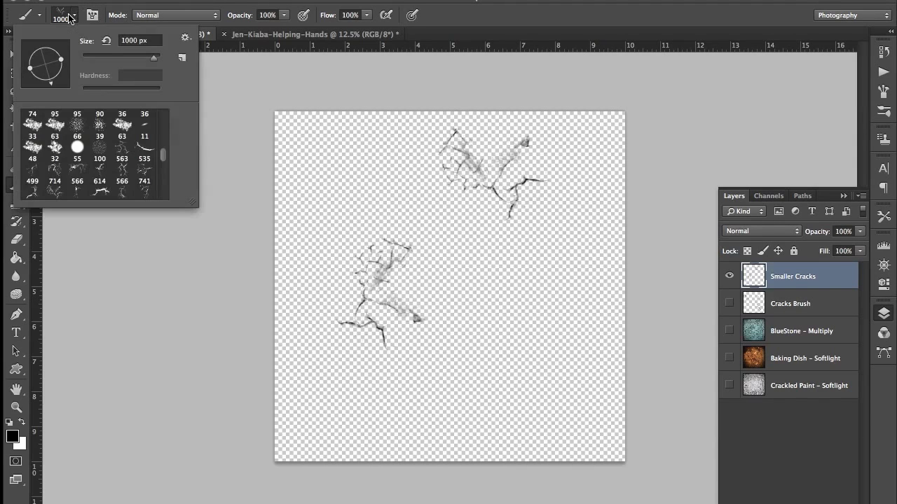
mouse_move(63, 64)
mouse_down()
mouse_move(52, 40)
mouse_move(35, 46)
mouse_up()
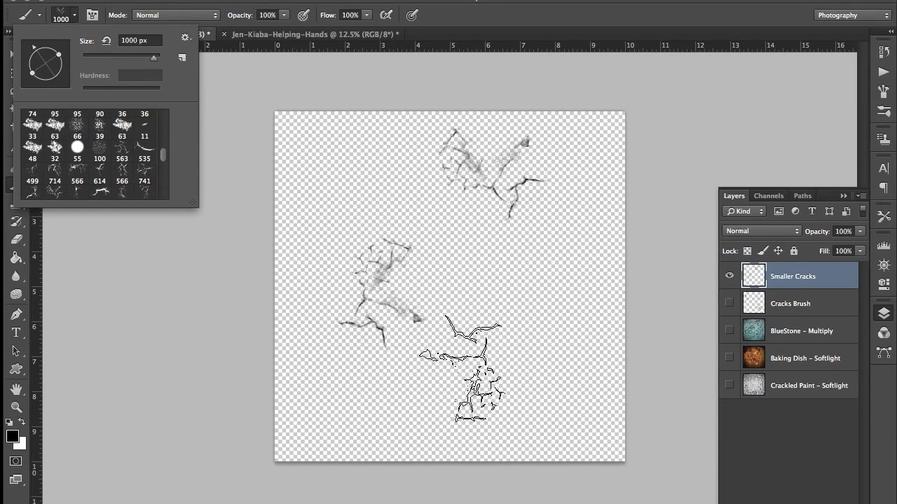
click(543, 386)
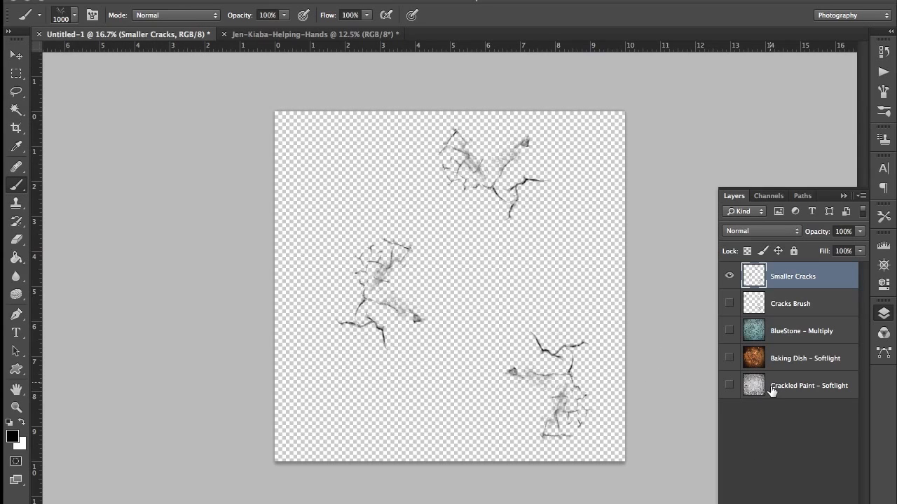
Show the Cracks Brush, BlueStone, Baking Dish and Crackled Paint layers again
click(729, 302)
click(729, 331)
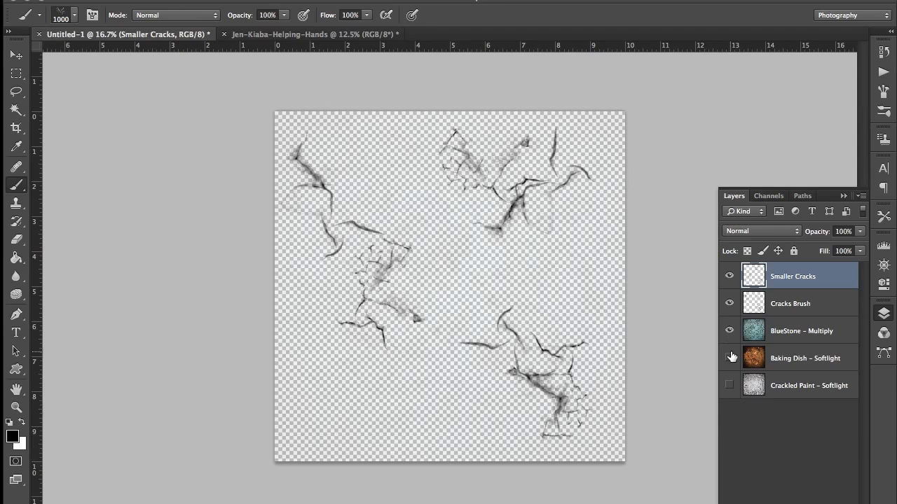
click(729, 358)
click(728, 385)
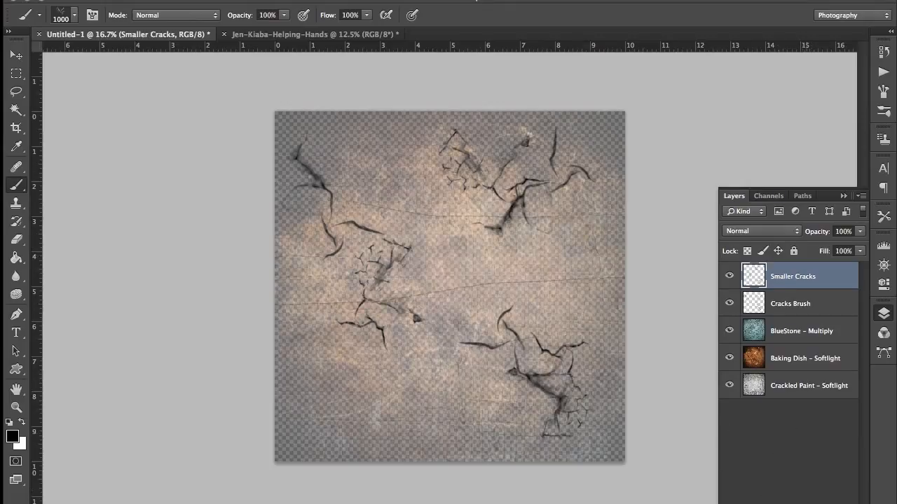
Create a new layer group at the top of the layer stack and name it "Grunge Group"
click(806, 503)
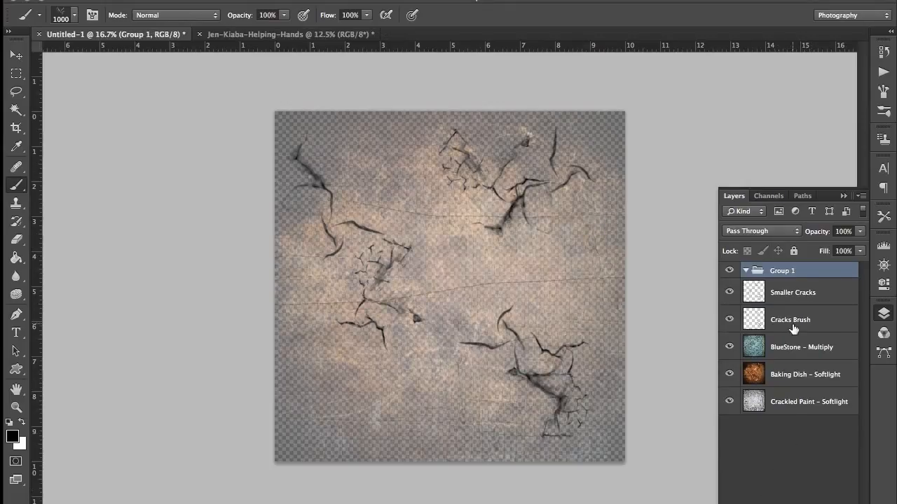
double_click(778, 270)
text(Grunge Croup)
key(Return)
Move all five layers, from Smaller Cracks down to Crackled Paint, into the Grunge Group
click(840, 303)
shift+click(832, 401)
mouse_move(812, 295)
mouse_down()
mouse_move(796, 276)
mouse_move(802, 273)
mouse_up()
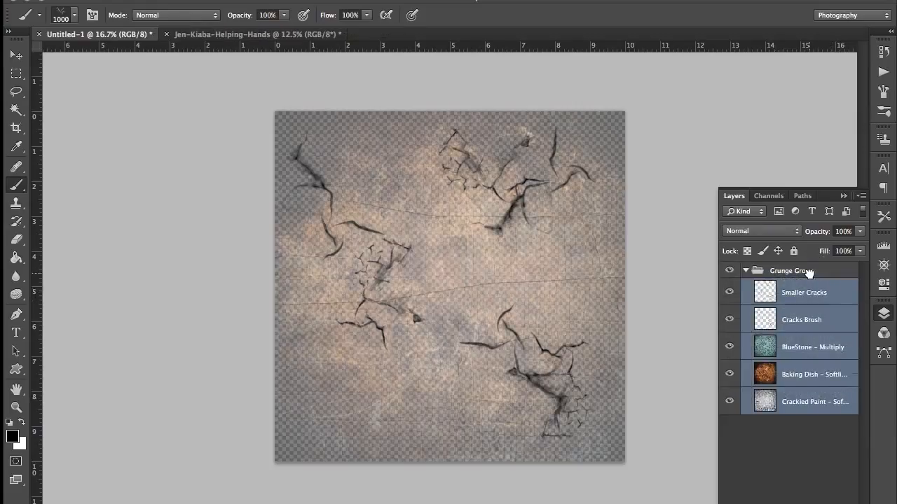
Collapse the Grunge Group and float the Untitled-1 document in its own window over the Helping-Hands photo
click(745, 271)
drag(135, 39, 486, 35)
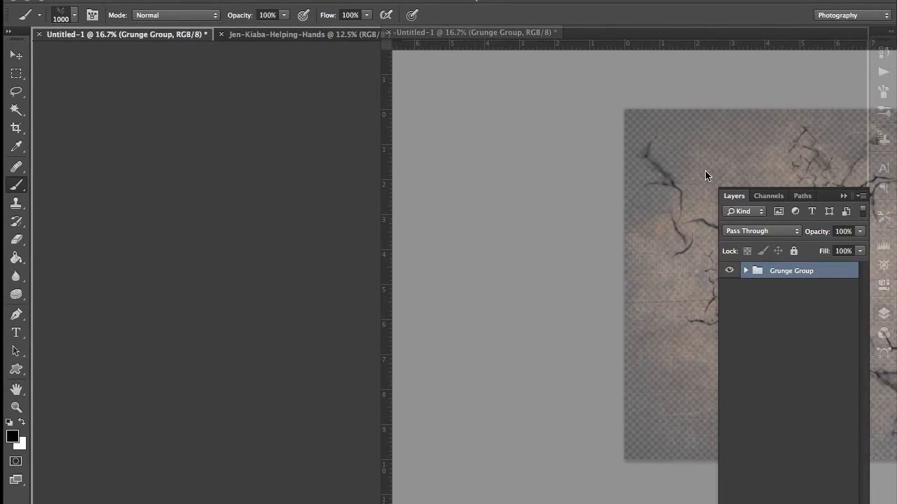
drag(705, 171, 705, 171)
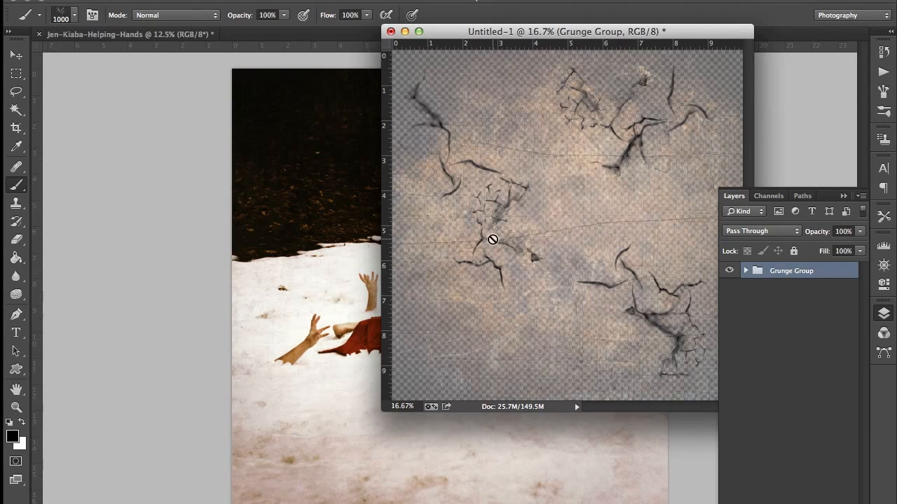
Copy the Grunge Group into the Helping-Hands photo with the Move tool, accepting the colour conversion, and shift it right over the reclining woman
click(20, 55)
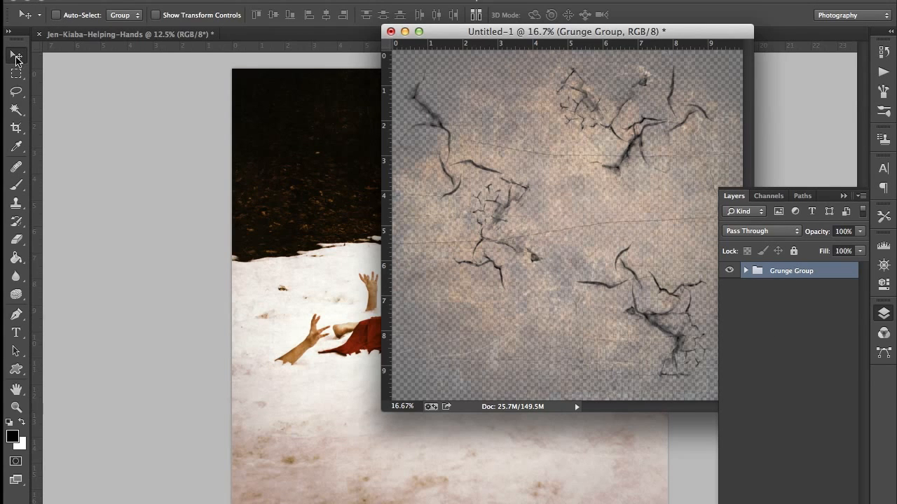
drag(500, 306, 350, 382)
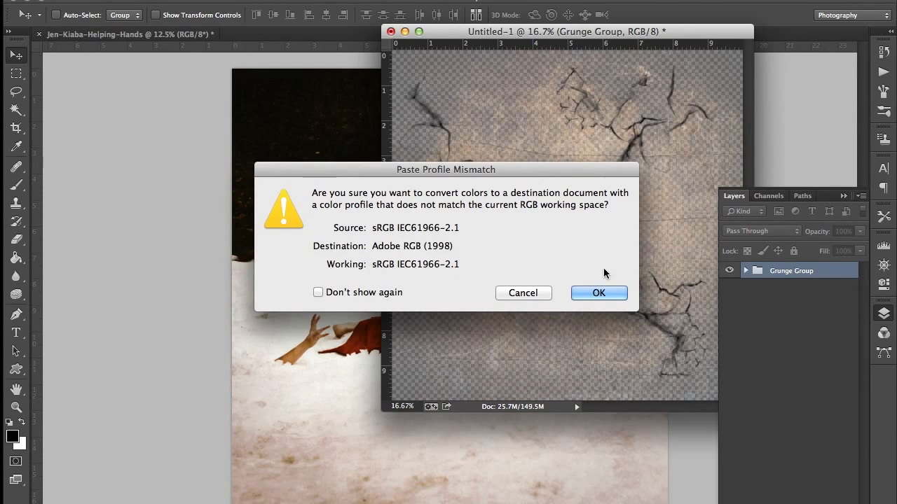
click(599, 293)
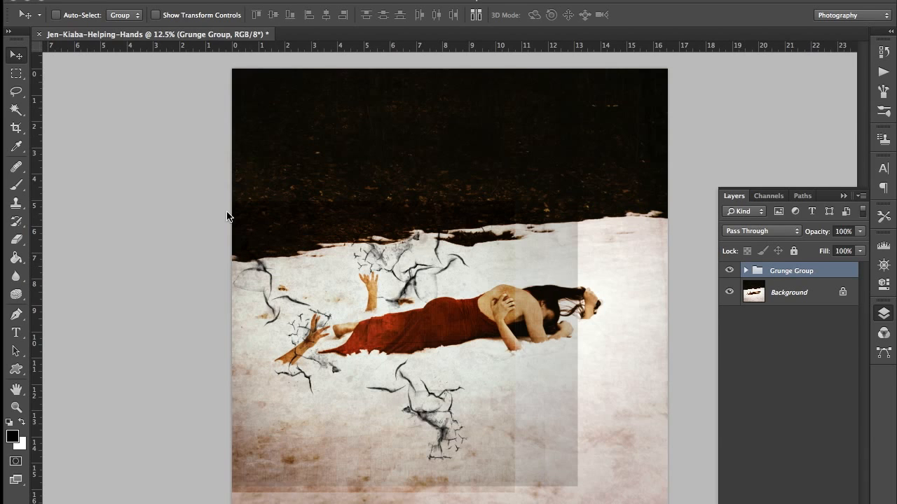
drag(447, 352, 526, 343)
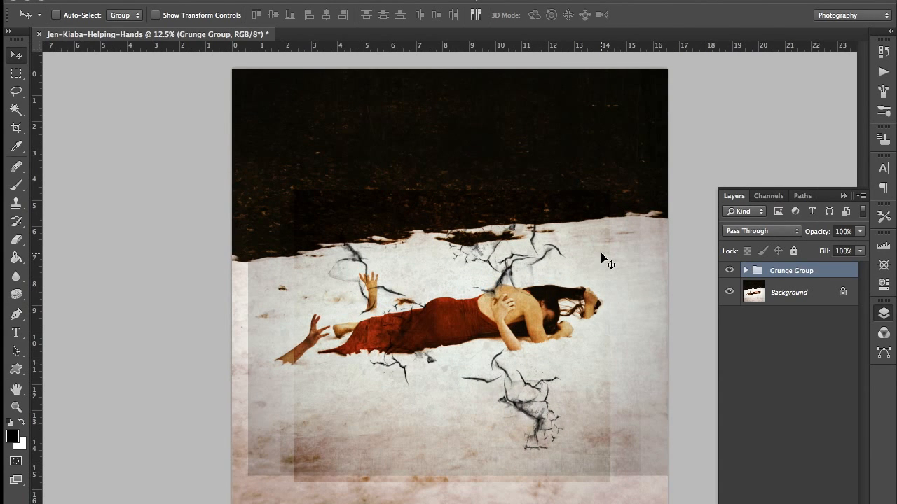
key(ctrl+t)
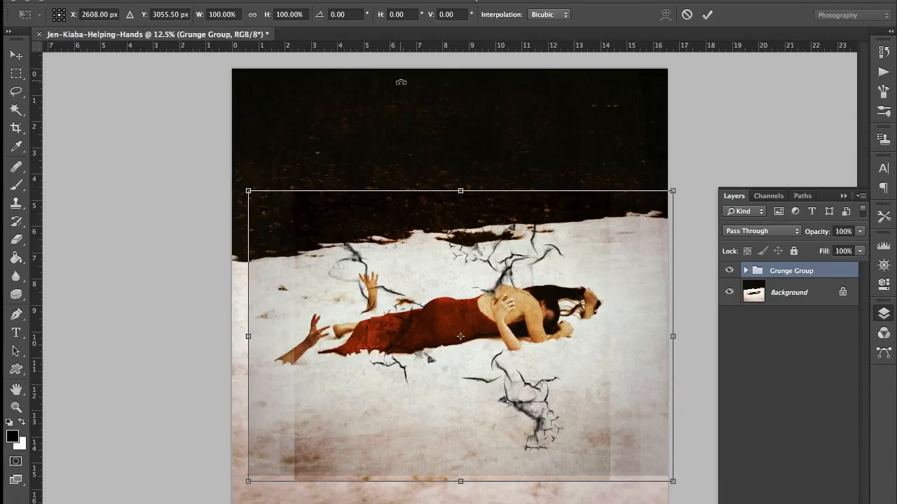
drag(248, 191, 166, 59)
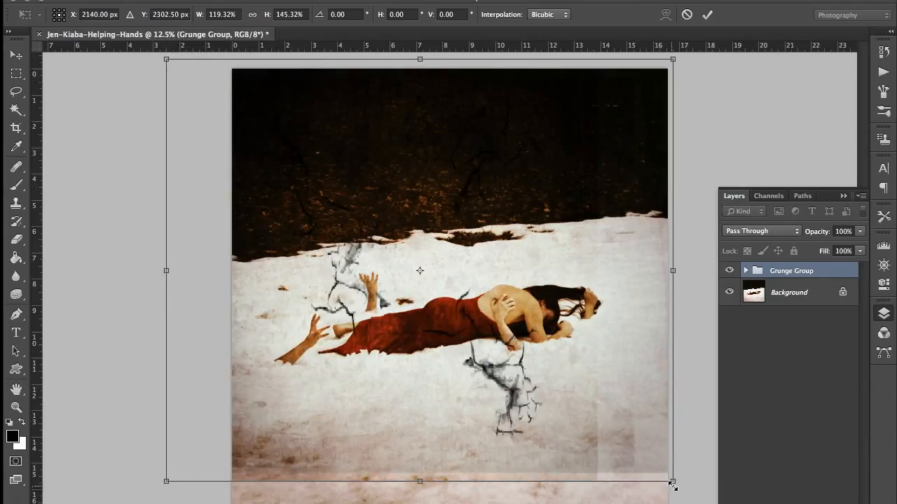
drag(676, 483, 778, 503)
key(Return)
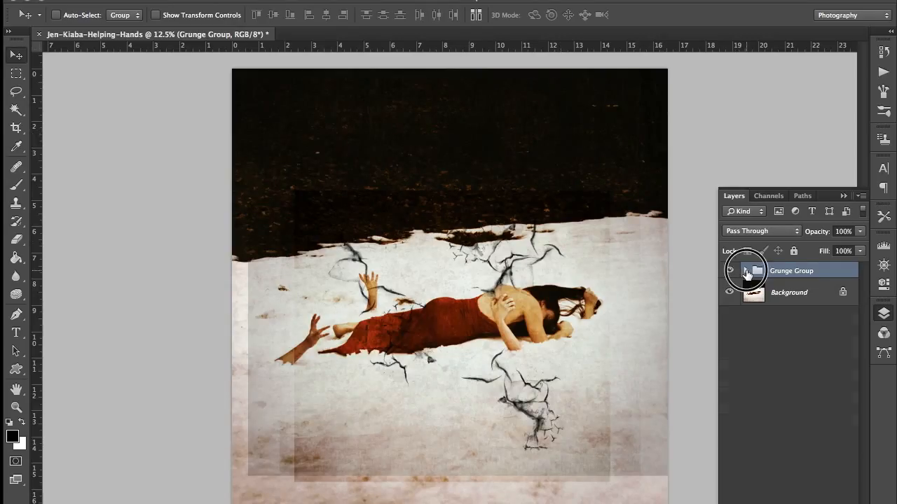
Enlarge the BlueStone, Baking Dish and Crackled Paint layers together to 143.27% width and 166.18% height so they cover the whole photo
click(746, 271)
click(790, 349)
shift+click(794, 405)
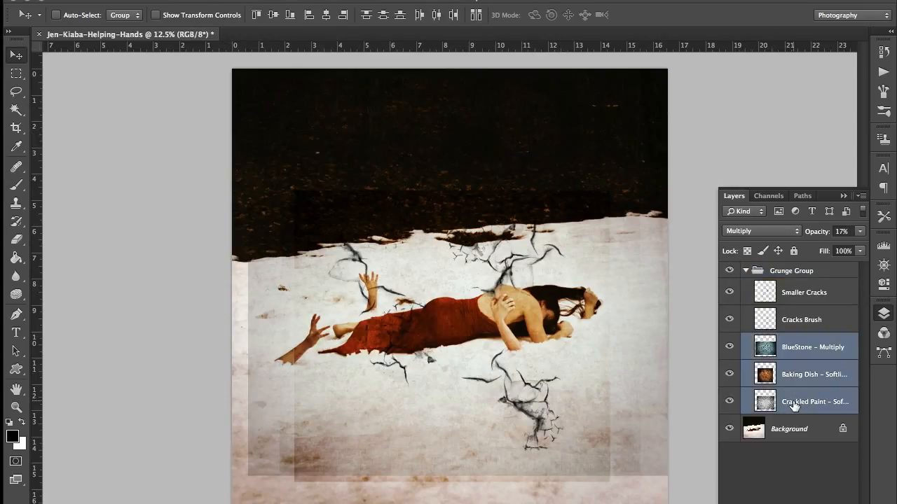
key(ctrl+t)
drag(248, 190, 157, 46)
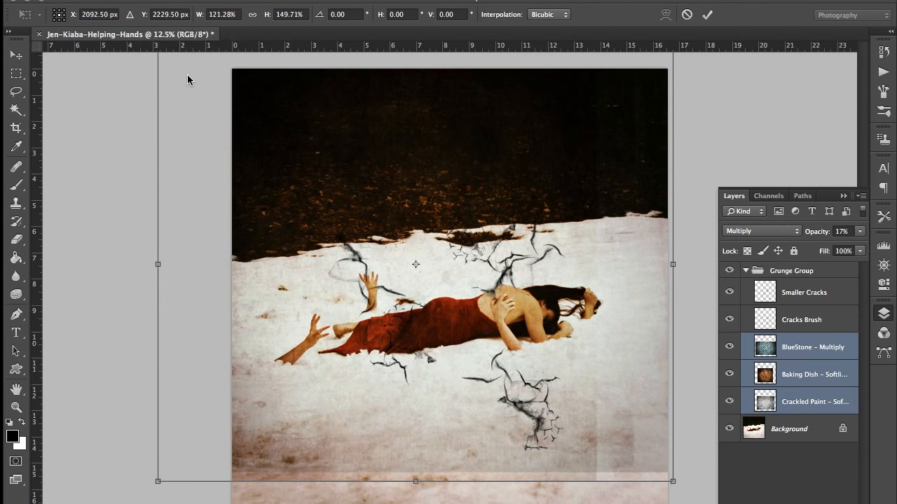
drag(671, 482, 766, 502)
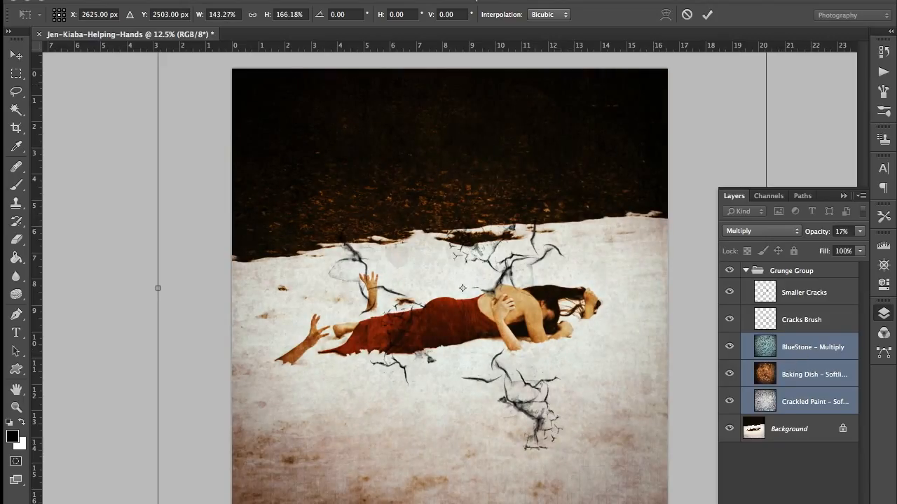
click(707, 14)
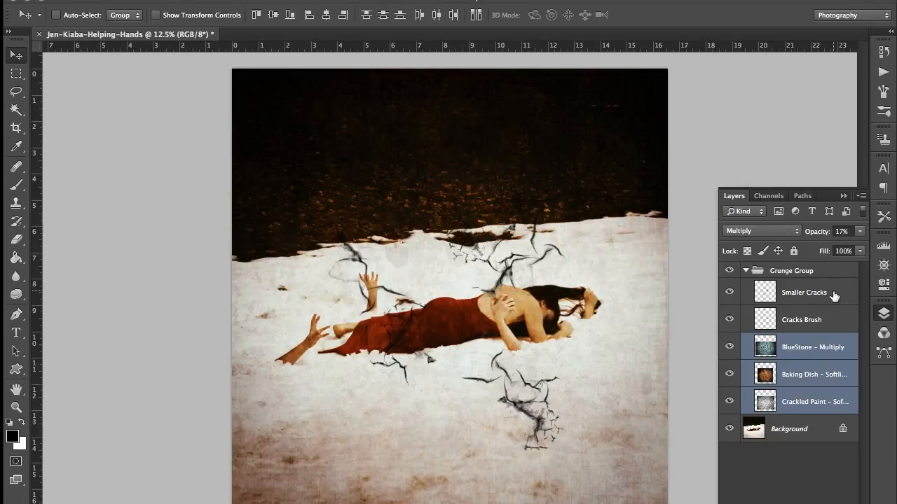
Move the Smaller Cracks layer down and left off the woman's body, and the Cracks Brush layer up and right onto the snow beside her head
click(803, 297)
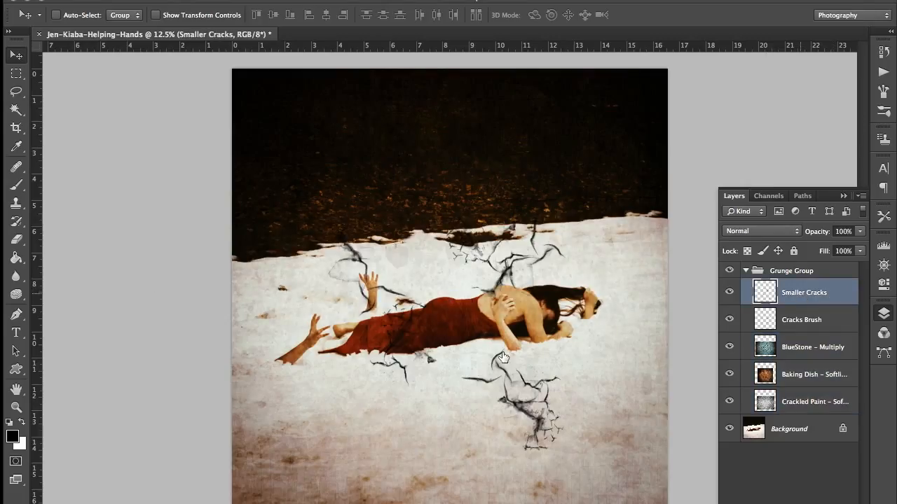
mouse_move(412, 308)
mouse_down()
mouse_move(407, 283)
mouse_move(430, 366)
mouse_move(444, 325)
mouse_move(316, 344)
mouse_move(255, 316)
mouse_move(279, 339)
mouse_up()
click(834, 320)
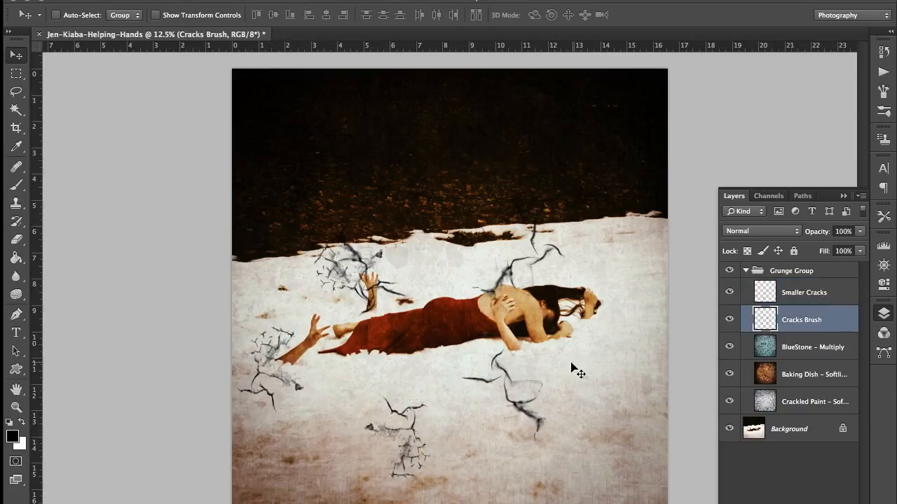
mouse_move(523, 385)
mouse_down()
mouse_move(566, 297)
mouse_move(644, 280)
mouse_move(624, 282)
mouse_up()
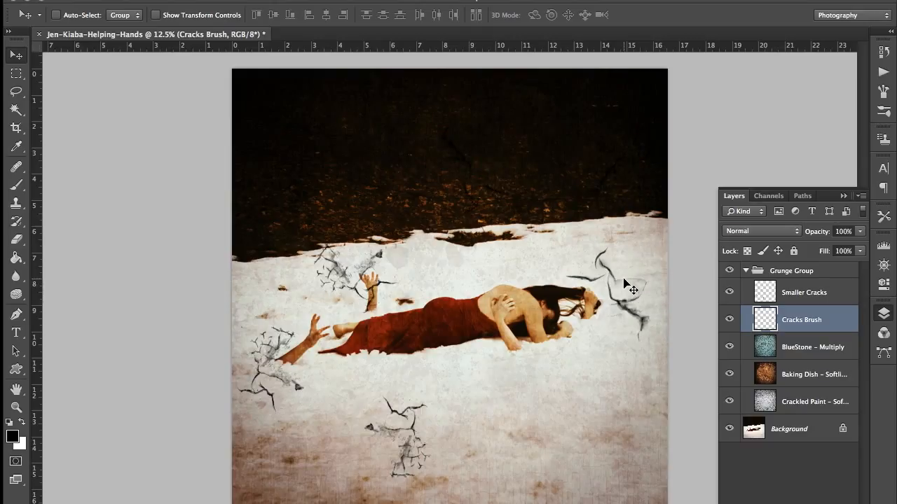